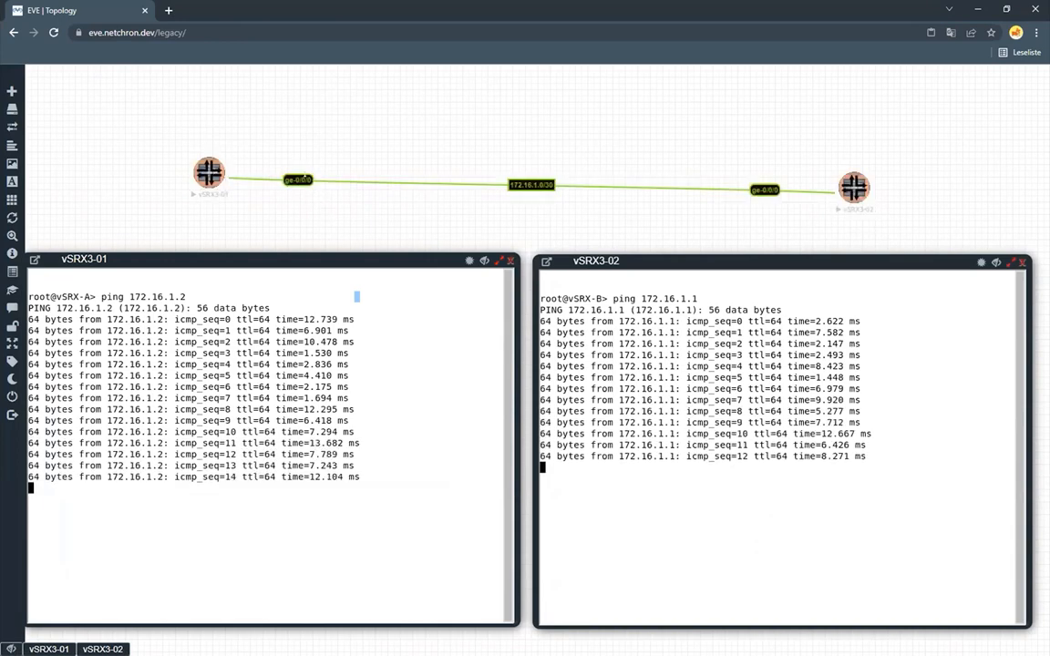
Set the delay of the first ge-0/0/0 interface on the vSRX3-02 - vSRX3-01 link to 5000 ms and save it
{"action": "right_click", "coordinate": [304, 178]}
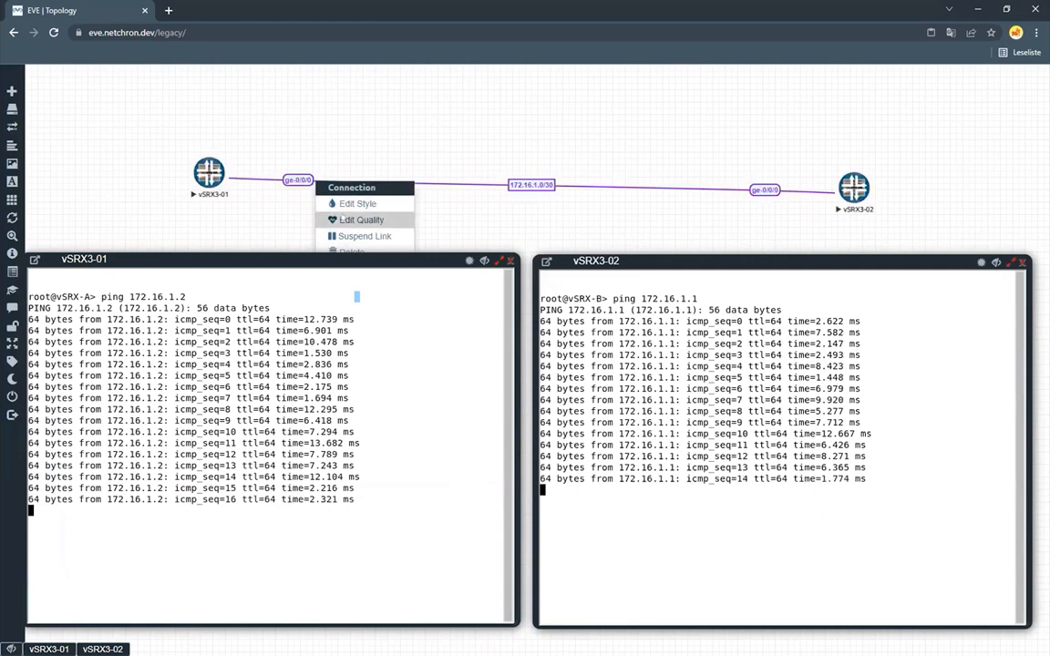
{"action": "left_click", "coordinate": [347, 219]}
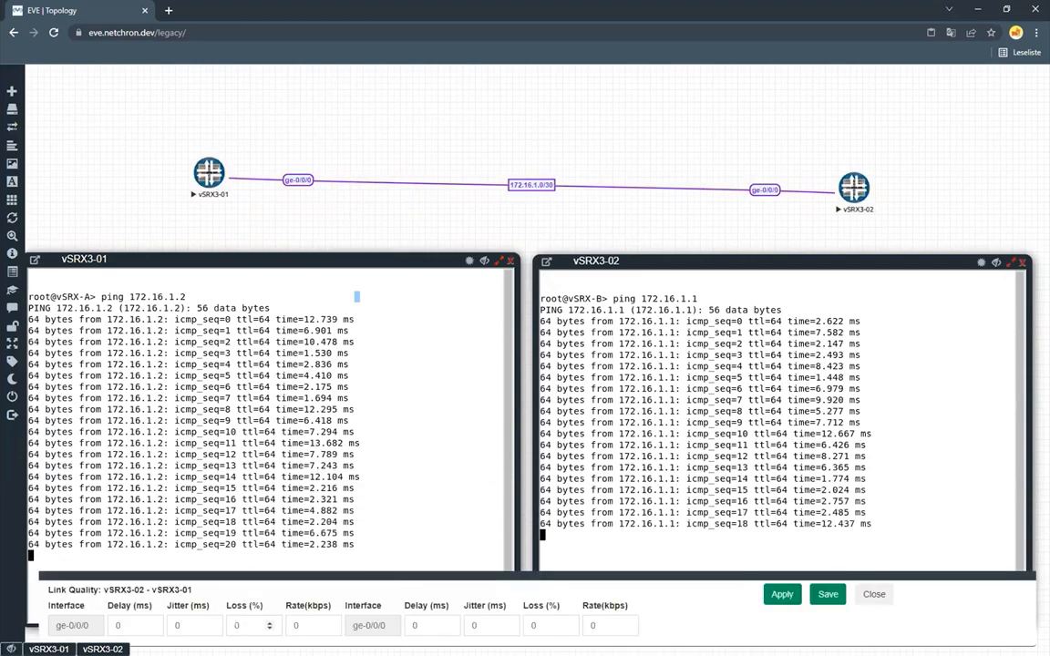
{"action": "double_click", "coordinate": [118, 625]}
{"action": "type", "text": "5000"}
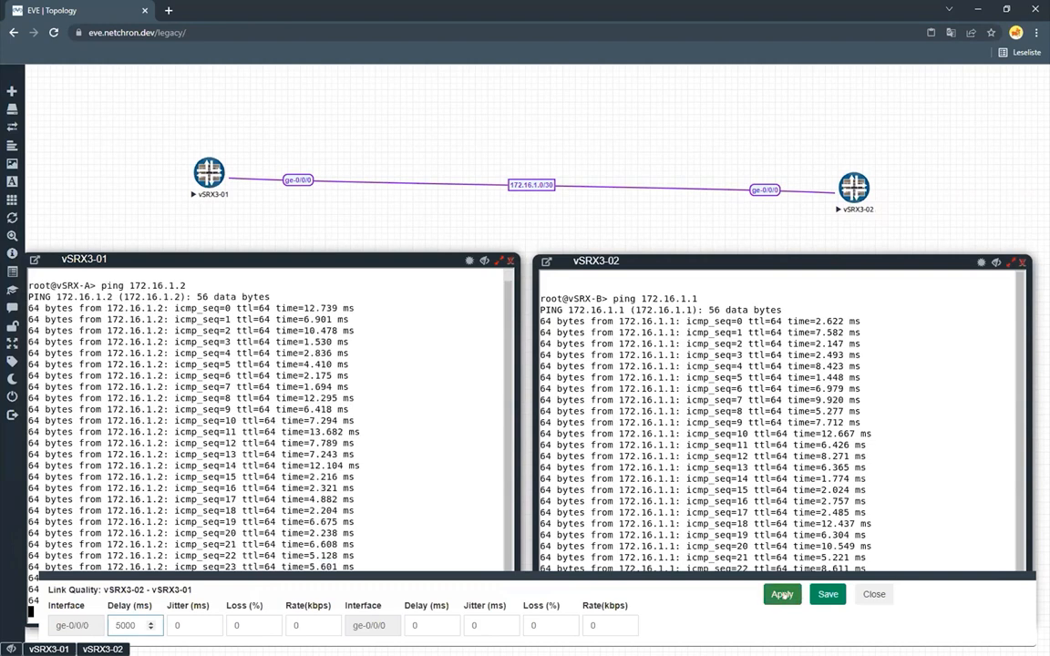
{"action": "left_click", "coordinate": [827, 594]}
{"action": "left_click", "coordinate": [866, 595]}
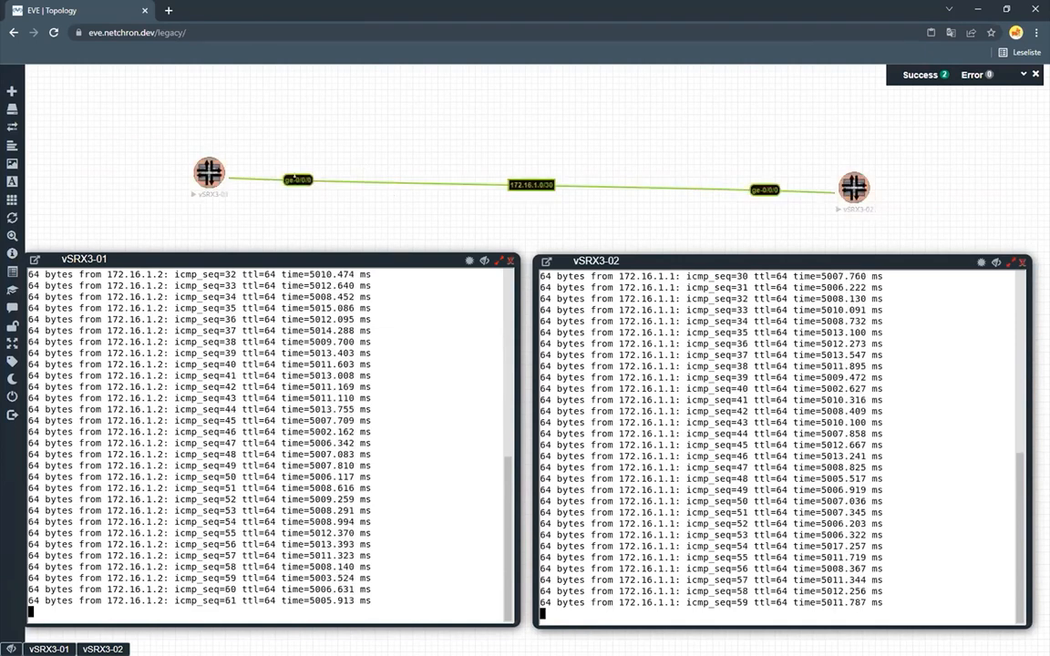
Reset the delay on the link between the two vSRX nodes to 0 ms, applying and saving the change
{"action": "right_click", "coordinate": [308, 180]}
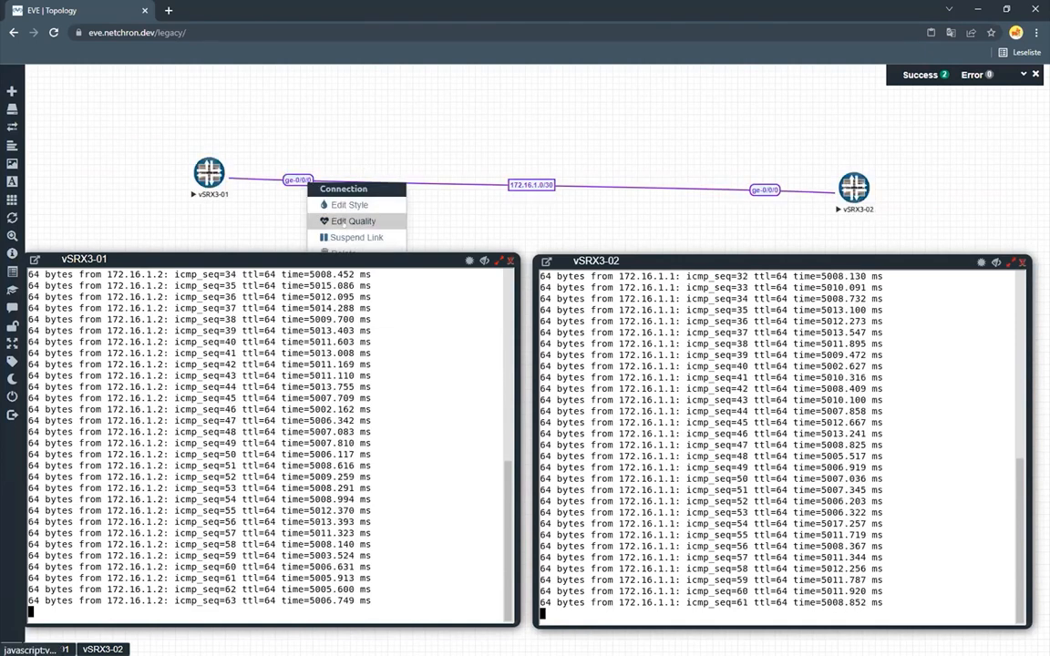
{"action": "left_click", "coordinate": [351, 220]}
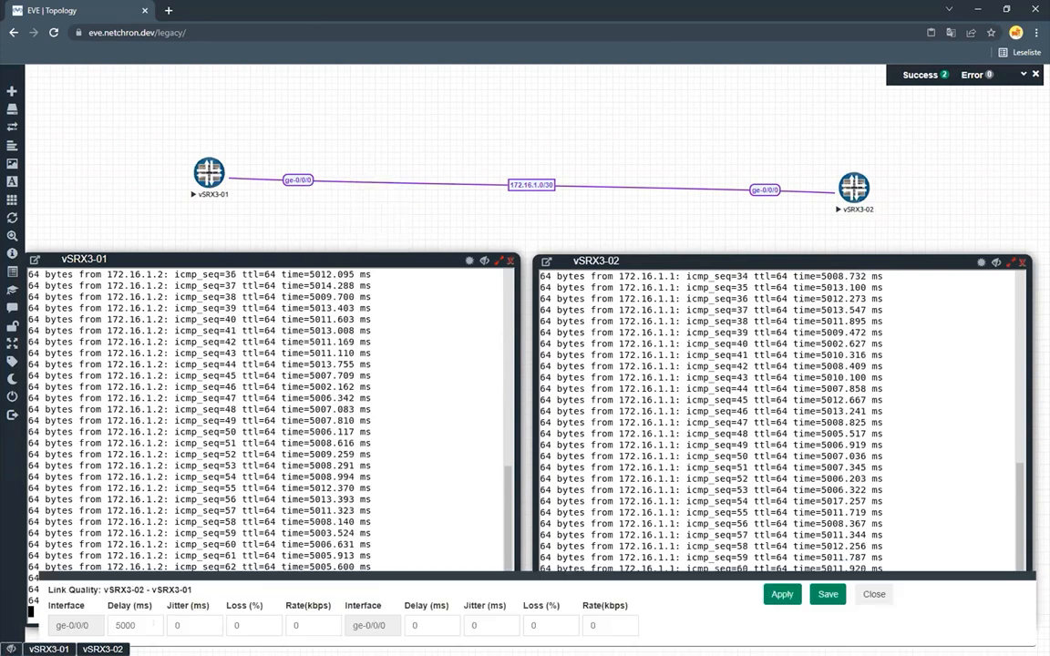
{"action": "left_click_drag", "start_coordinate": [151, 629], "coordinate": [14, 605]}
{"action": "type", "text": "0"}
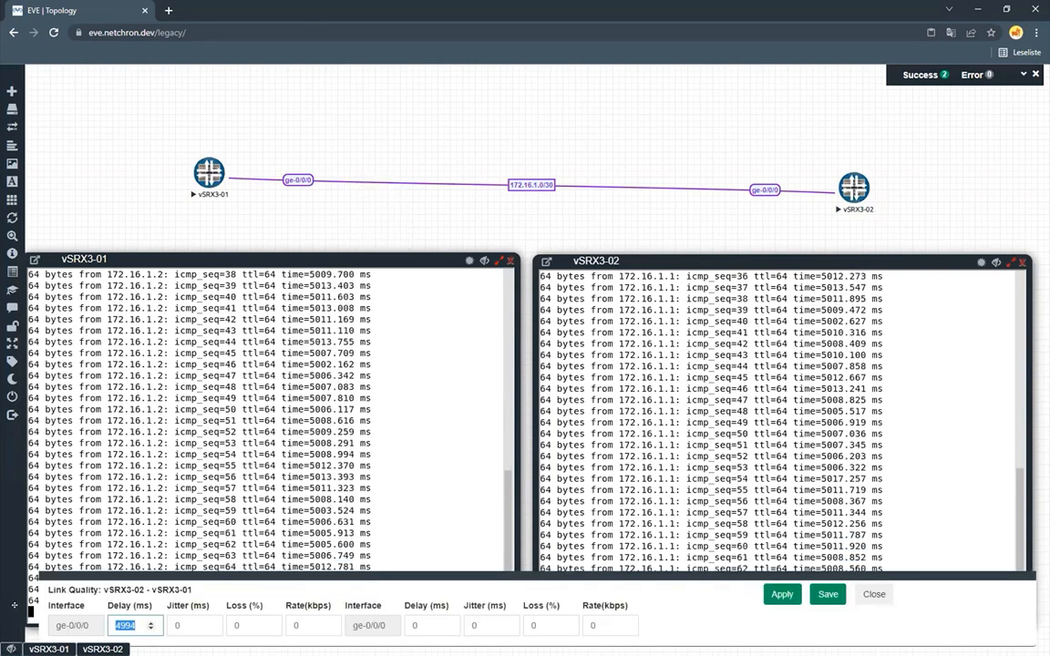
{"action": "left_click", "coordinate": [773, 594]}
{"action": "left_click", "coordinate": [828, 594]}
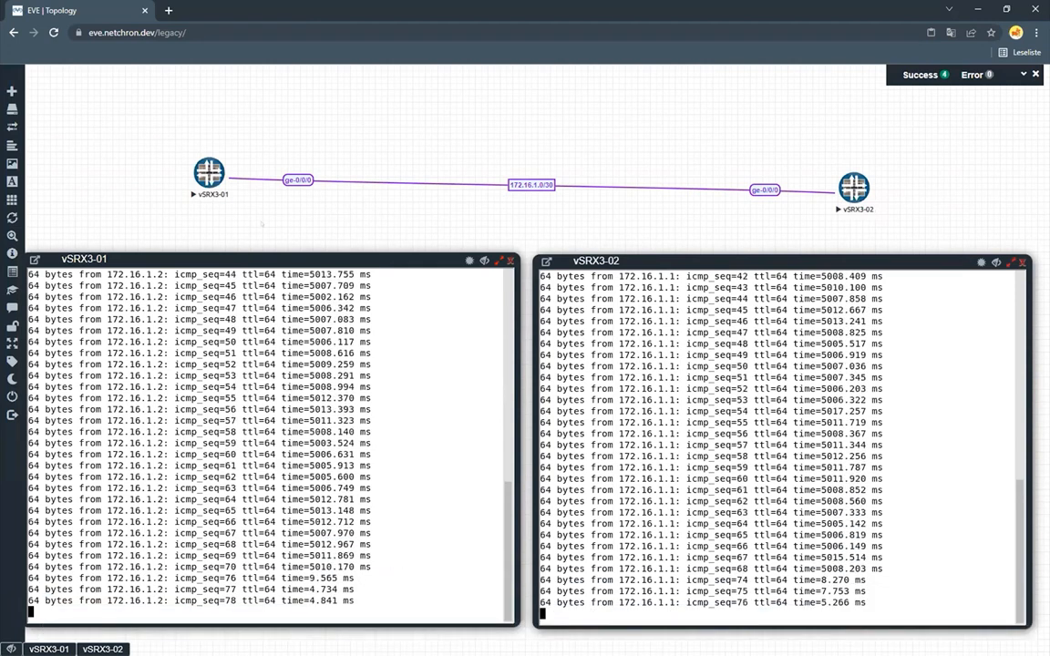
Set the packet loss of the link's first ge-0/0/0 interface to 50% and save the link quality
{"action": "right_click", "coordinate": [300, 182]}
{"action": "left_click", "coordinate": [328, 221]}
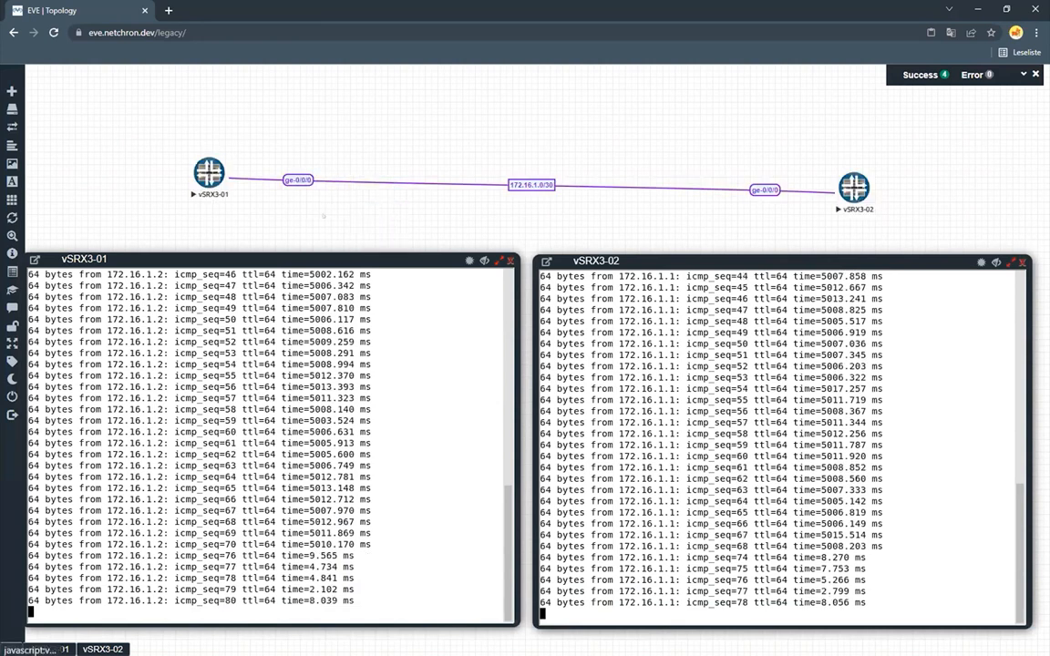
{"action": "left_click", "coordinate": [239, 625]}
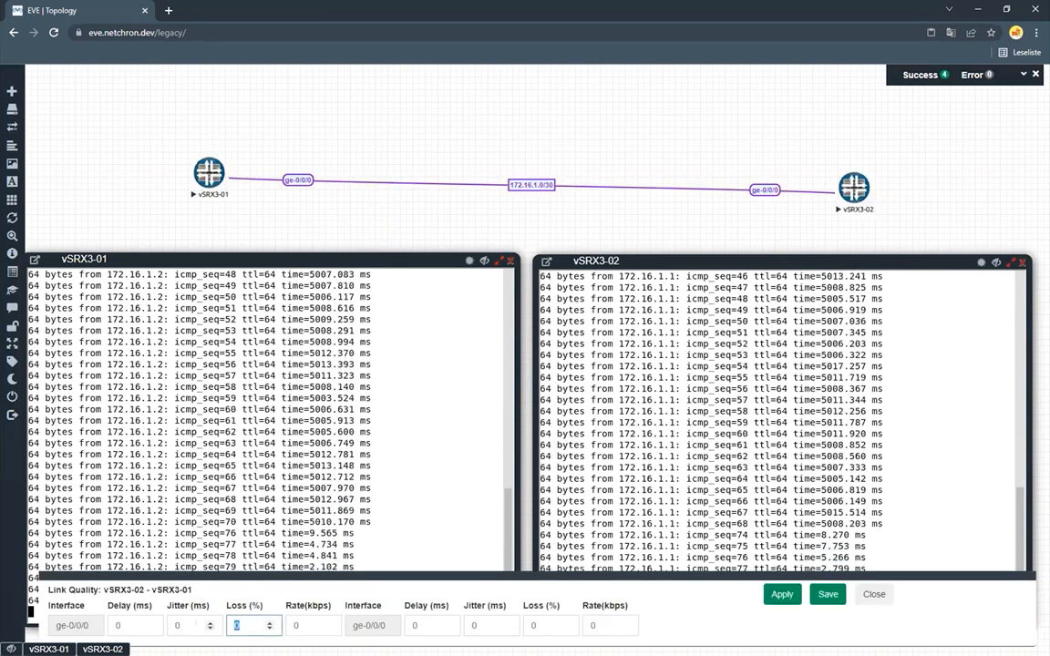
{"action": "type", "text": "50"}
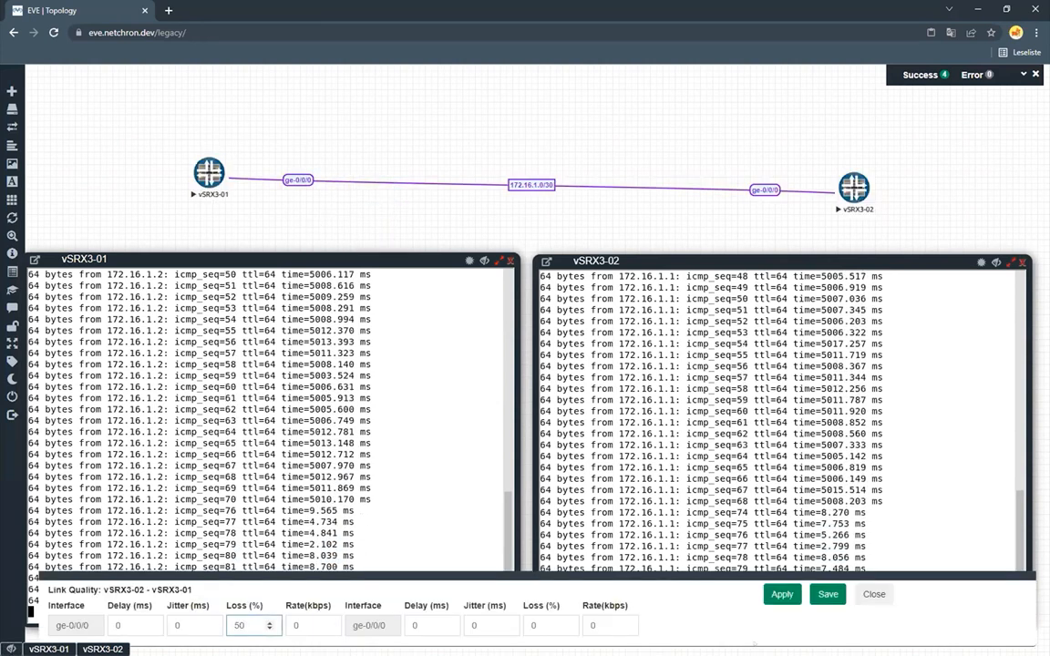
{"action": "left_click", "coordinate": [829, 596]}
{"action": "left_click", "coordinate": [869, 594]}
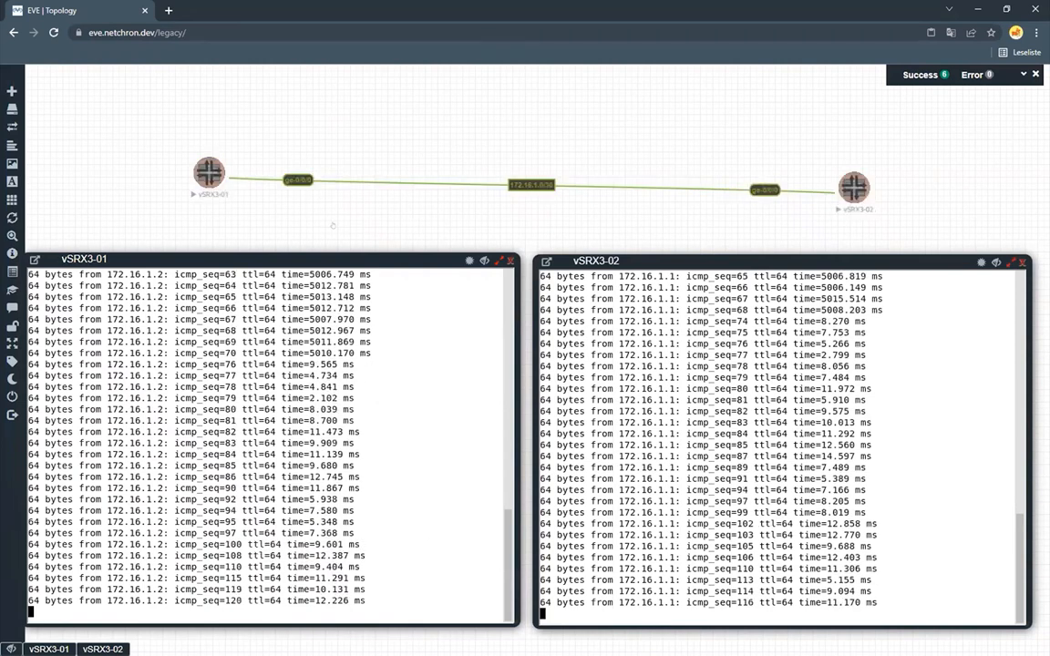
Reset the packet loss on the link between the two vSRX nodes to 0% and save it
{"action": "right_click", "coordinate": [315, 181]}
{"action": "left_click", "coordinate": [333, 216]}
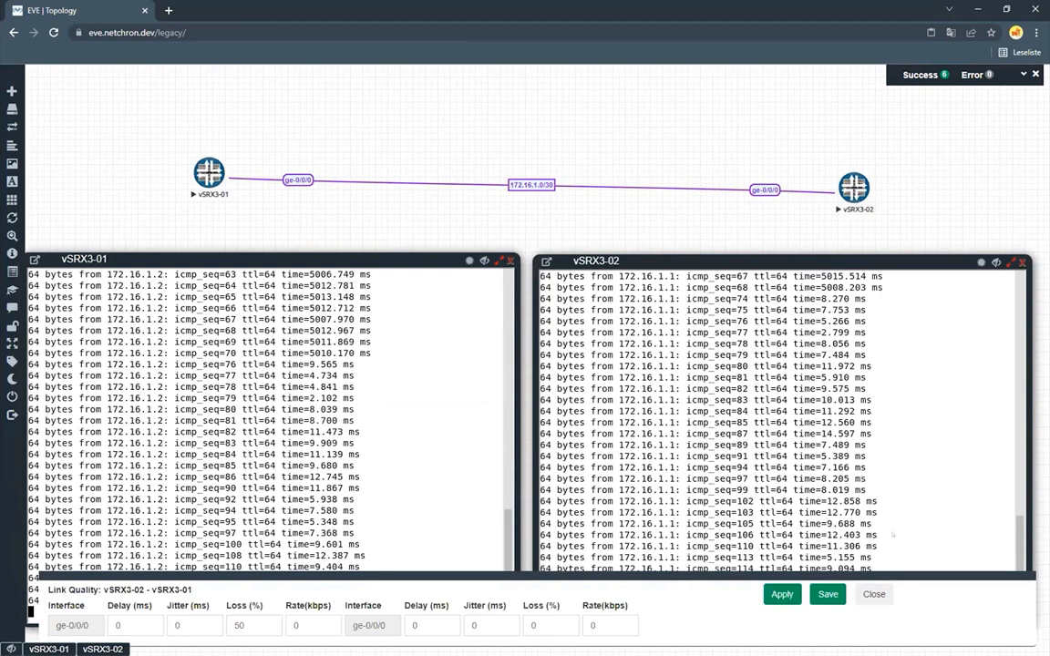
{"action": "left_click_drag", "start_coordinate": [256, 626], "coordinate": [210, 626]}
{"action": "type", "text": "0"}
{"action": "left_click", "coordinate": [827, 594]}
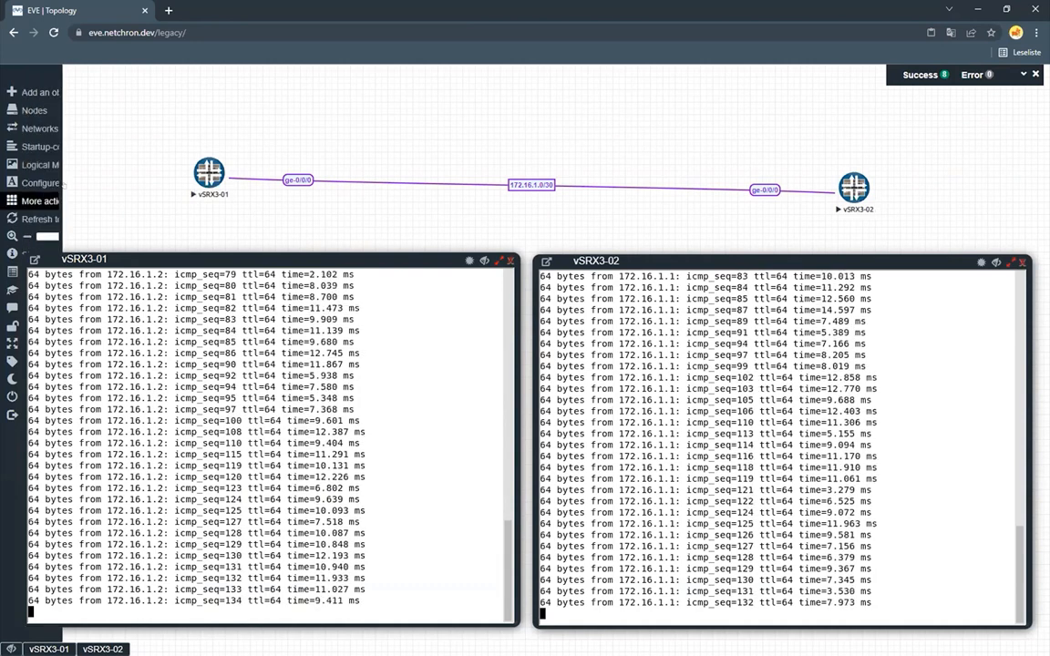
Close the vSRX3-01 and vSRX3-02 console windows
{"action": "left_click", "coordinate": [510, 262]}
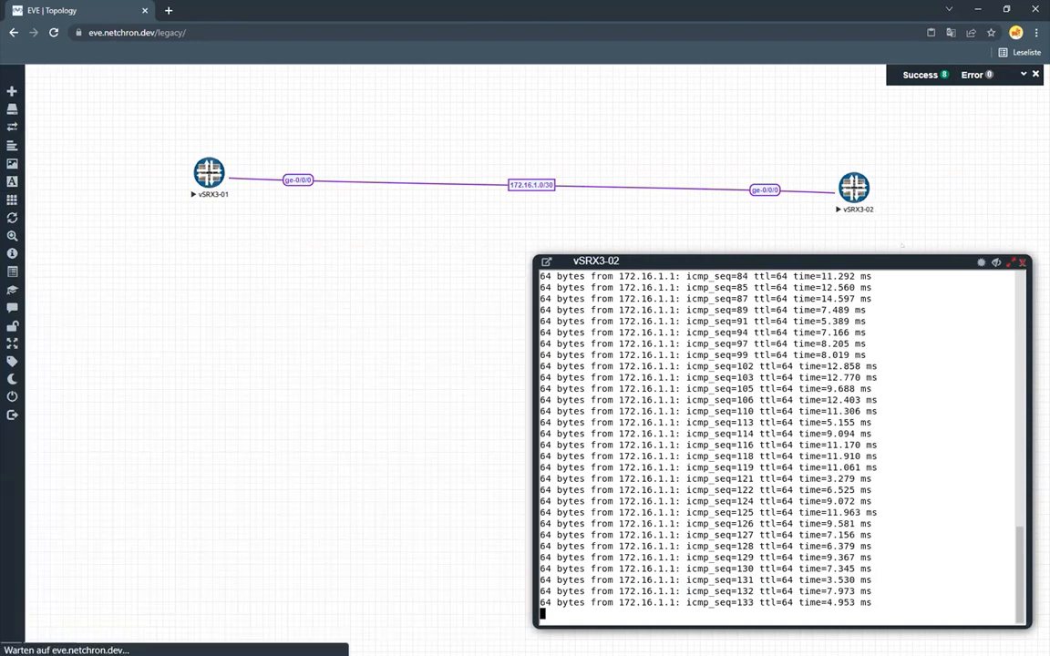
{"action": "left_click", "coordinate": [1022, 262]}
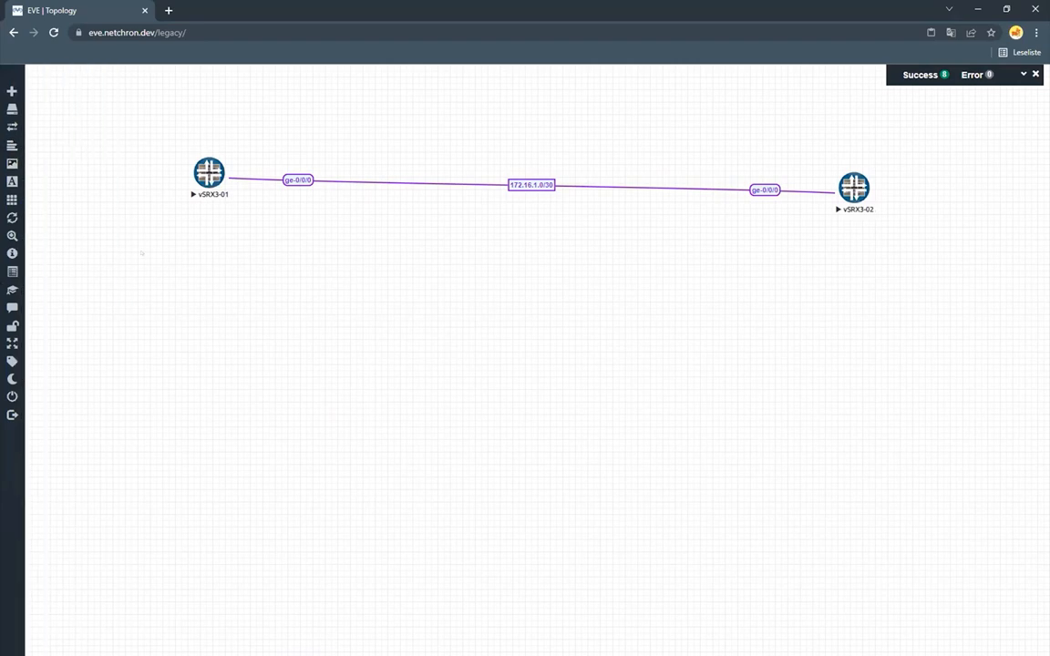
{"action": "right_click", "coordinate": [222, 273]}
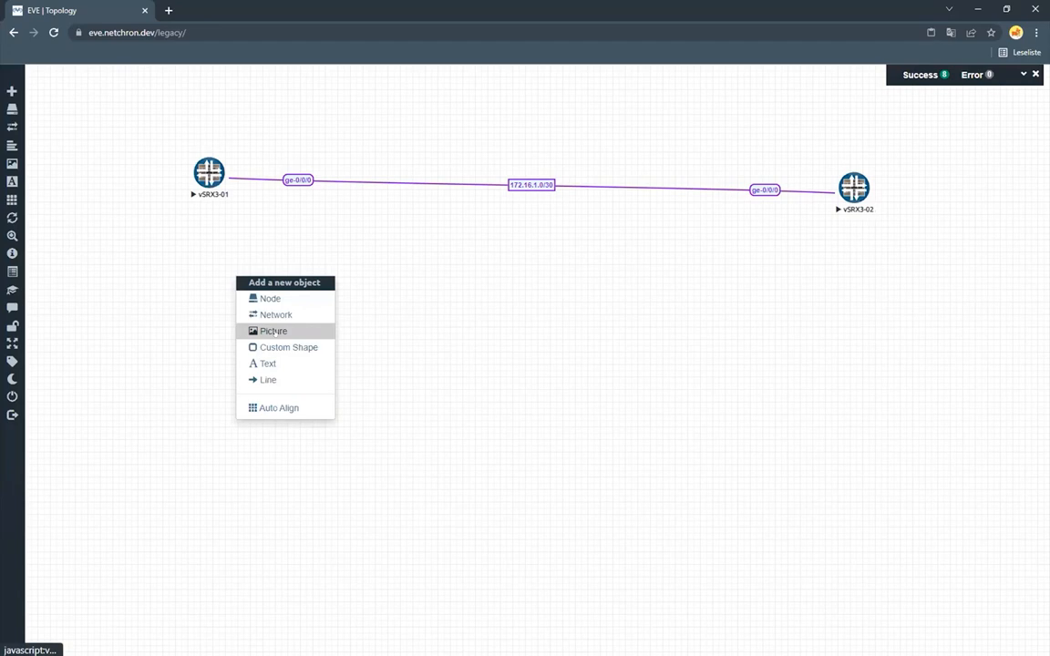
{"action": "left_click", "coordinate": [198, 255]}
Open the lab's Topology logical map and bring it up for editing
{"action": "mouse_move", "coordinate": [44, 166]}
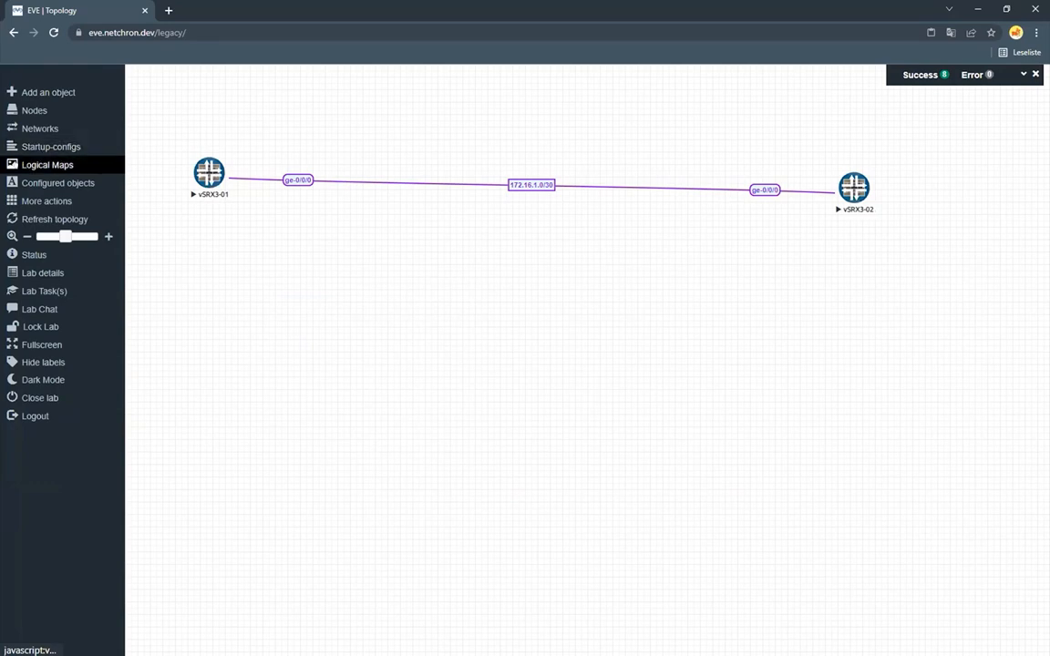
{"action": "left_click", "coordinate": [52, 165]}
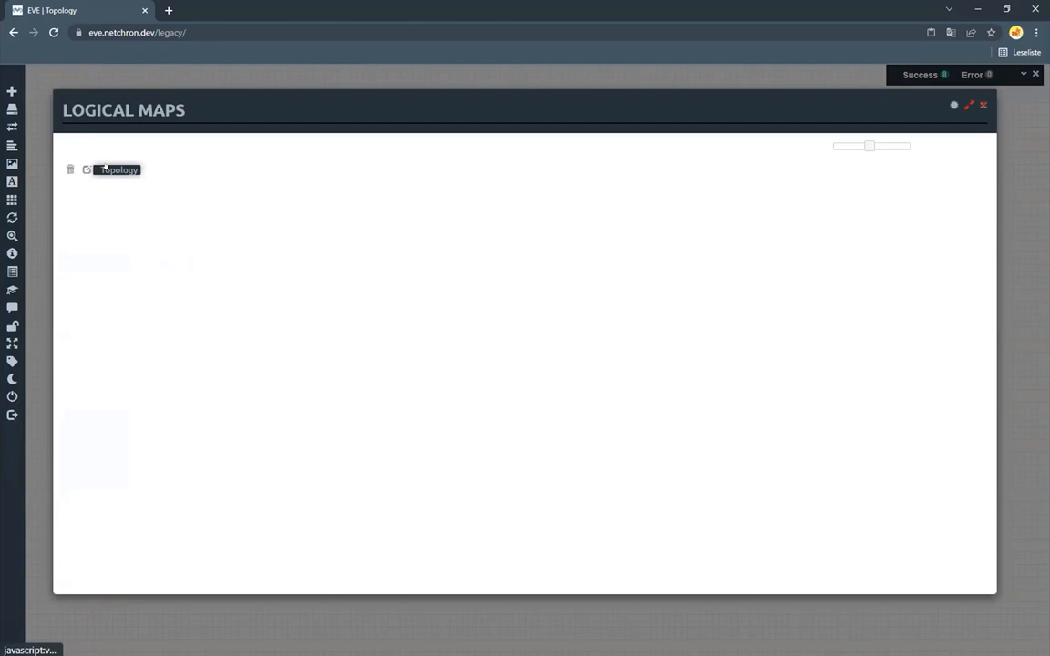
{"action": "left_click", "coordinate": [107, 170]}
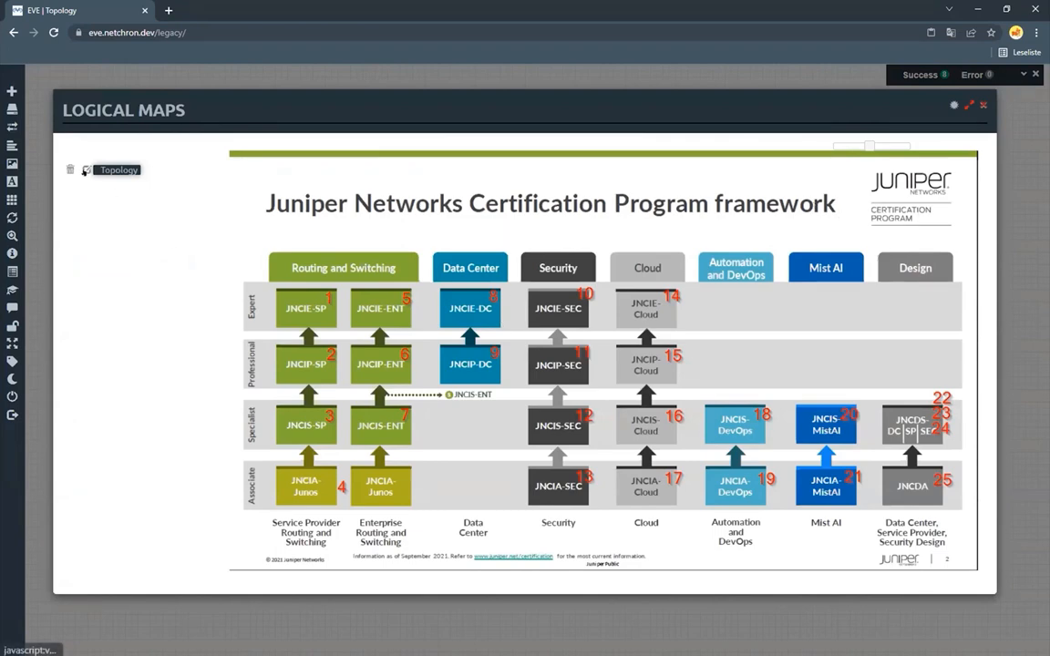
{"action": "left_click", "coordinate": [117, 171]}
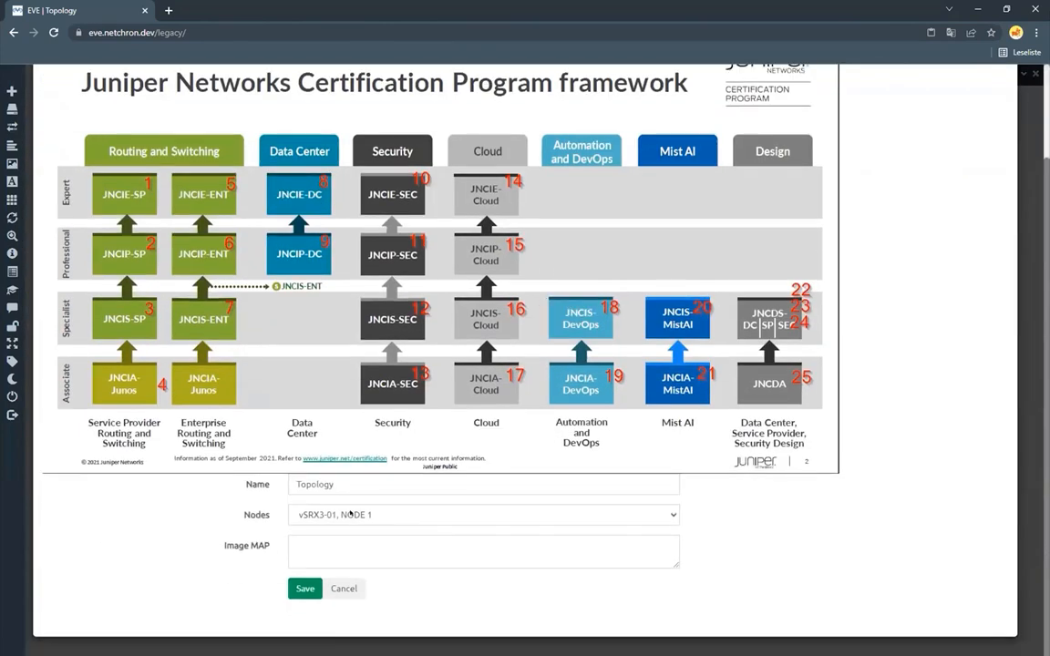
Map vSRX3-01 onto the JNCIE-SEC box and vSRX3-02 onto the JNCIP-SEC box of the map image
{"action": "left_click", "coordinate": [351, 515]}
{"action": "left_click", "coordinate": [351, 531]}
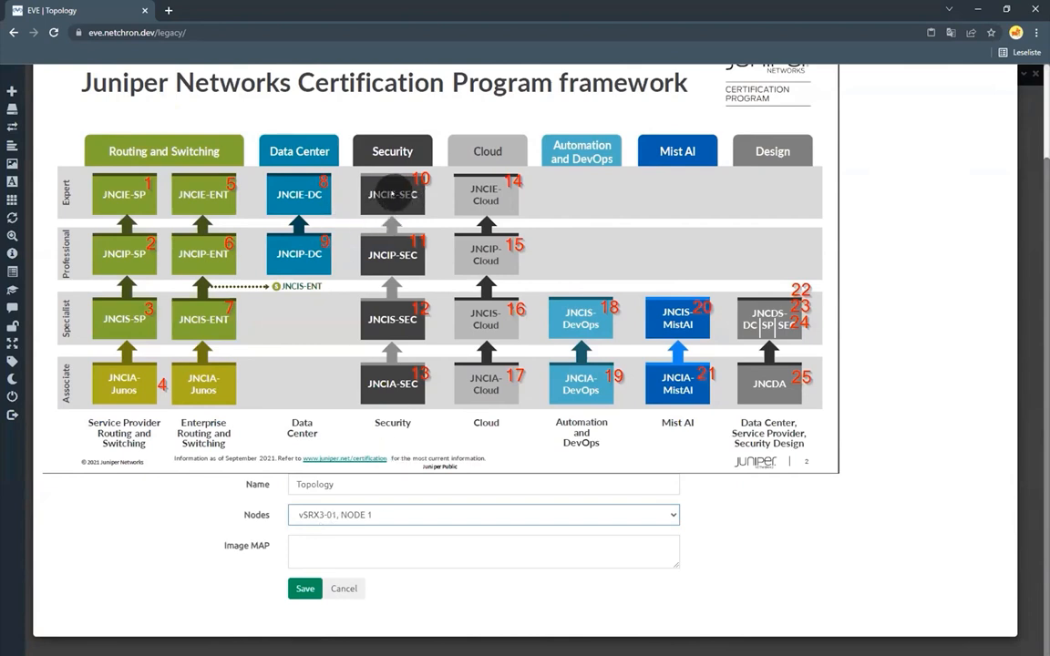
{"action": "left_click", "coordinate": [392, 194]}
{"action": "left_click", "coordinate": [383, 513]}
{"action": "left_click", "coordinate": [364, 539]}
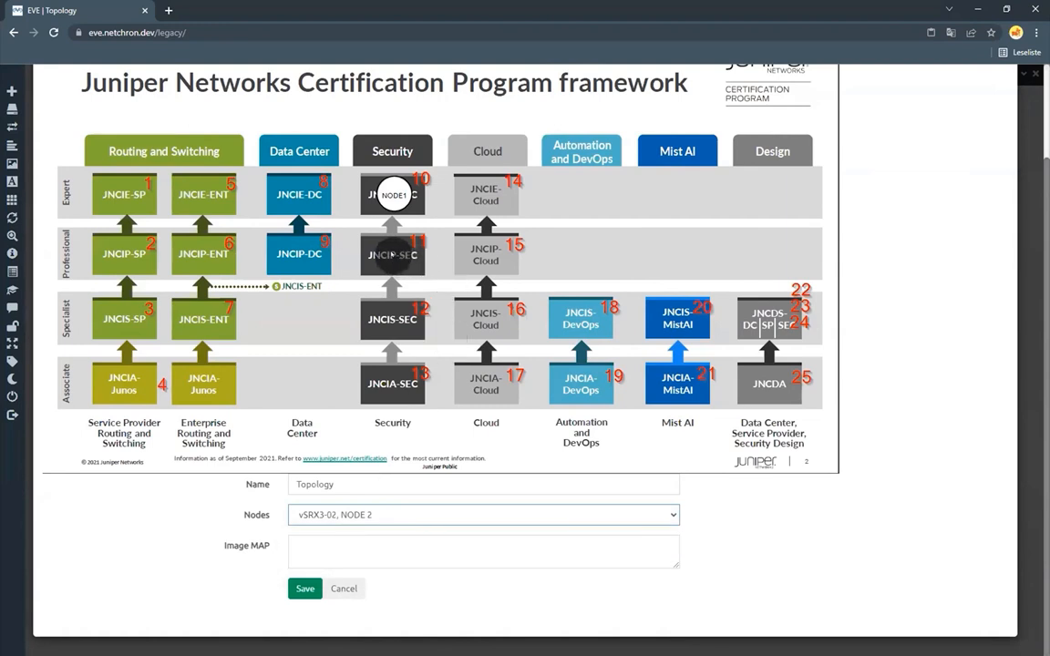
{"action": "left_click", "coordinate": [393, 256]}
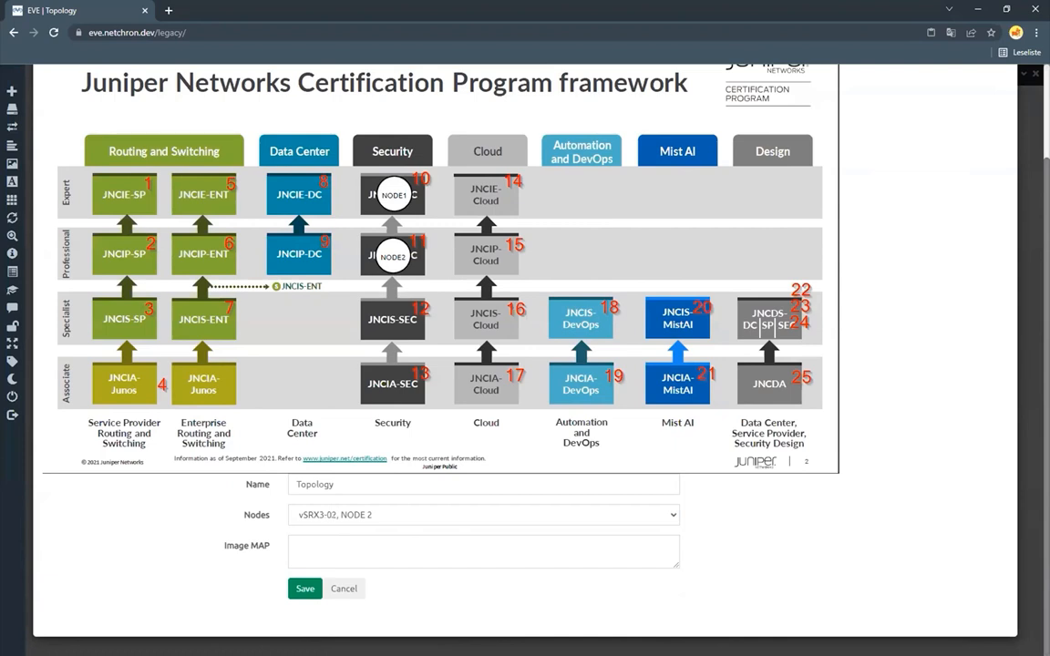
Try placing a CUSTOM node outside the lab on the JNCIS-SEC box, and delete that hotspot again
{"action": "left_click", "coordinate": [384, 515]}
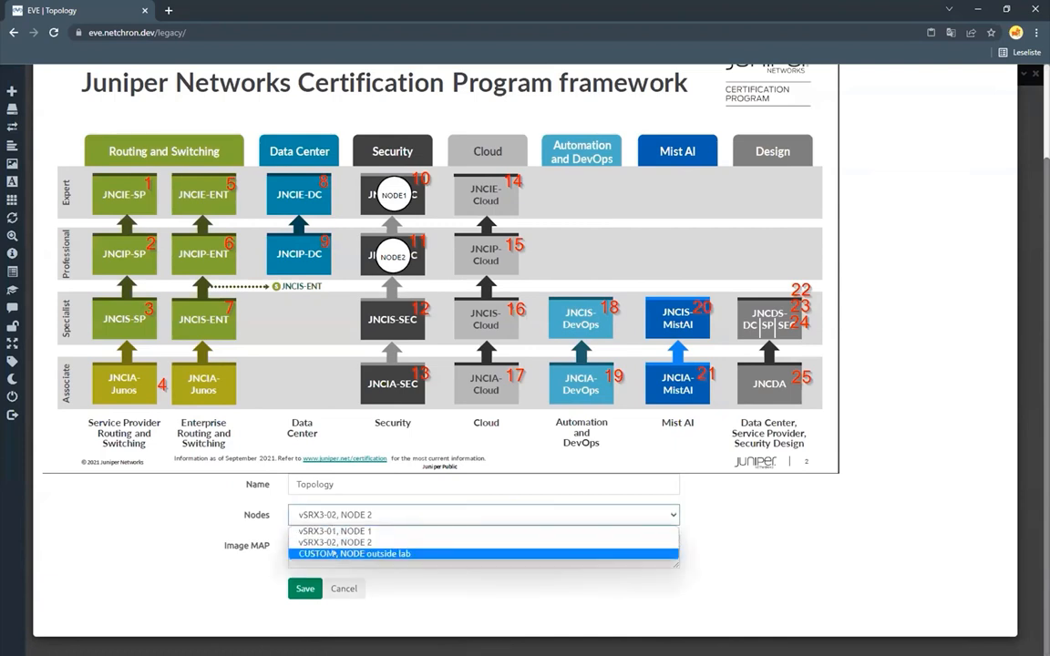
{"action": "left_click", "coordinate": [381, 553]}
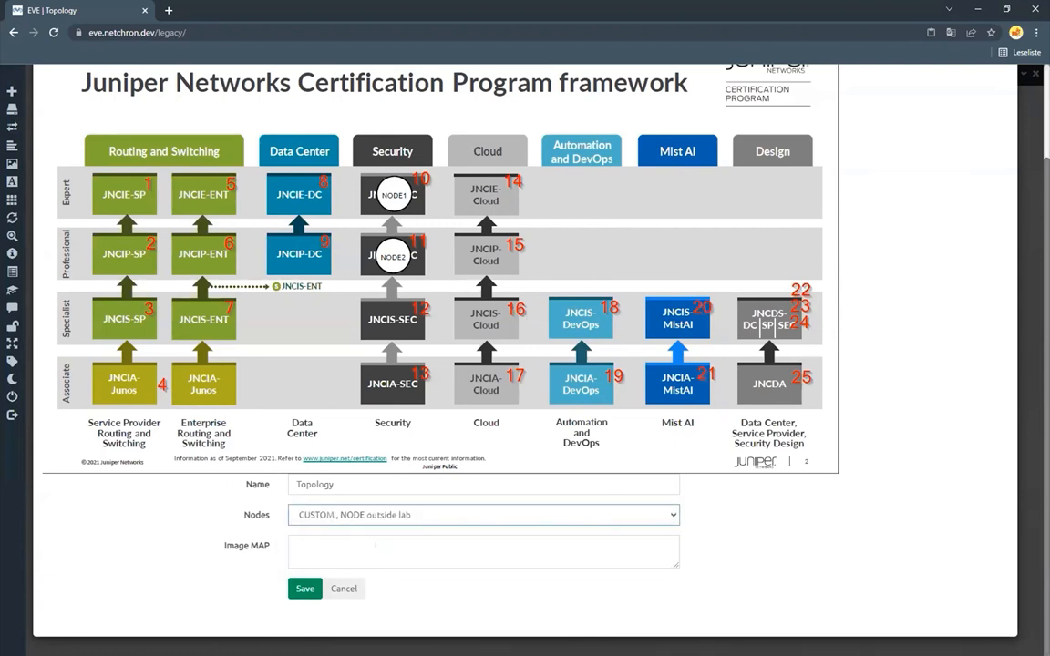
{"action": "left_click", "coordinate": [392, 321]}
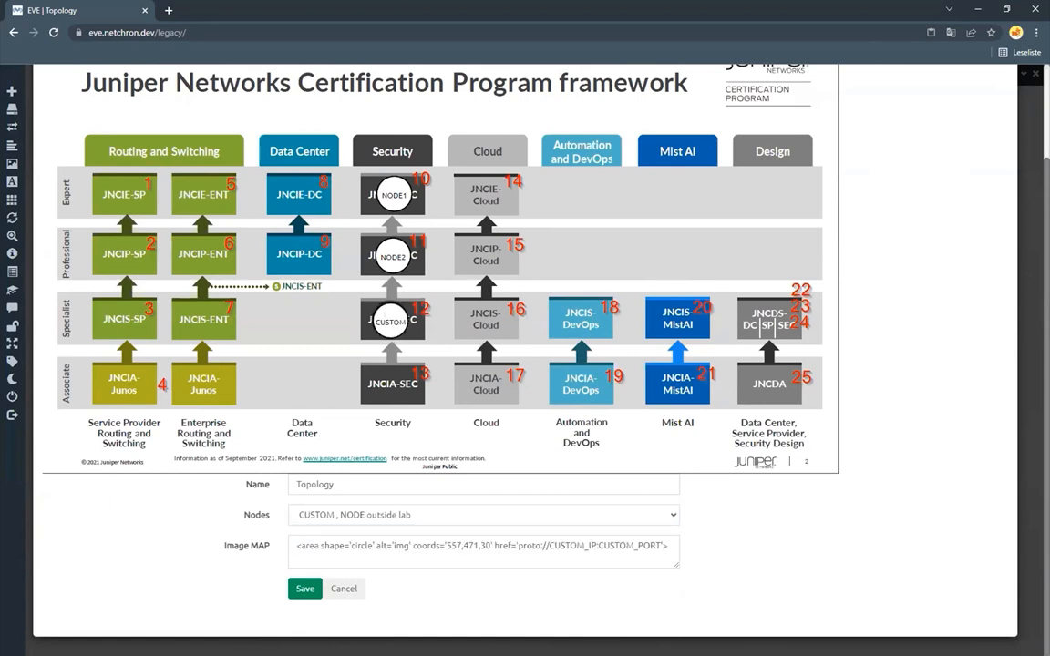
{"action": "left_click_drag", "start_coordinate": [518, 545], "coordinate": [660, 545]}
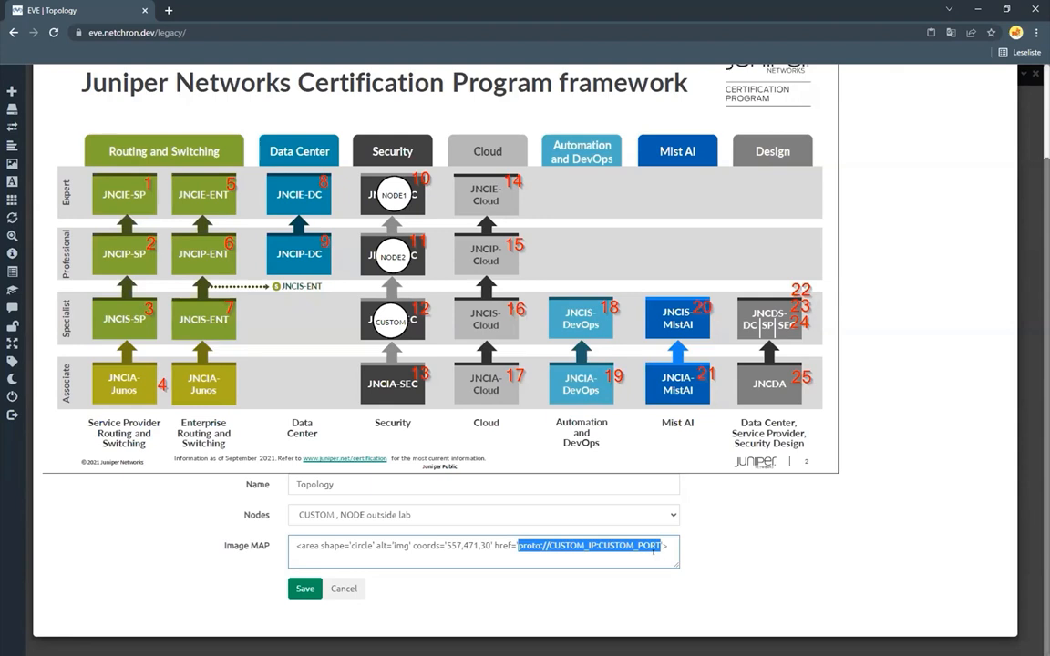
{"action": "scroll", "coordinate": [654, 550], "scroll_direction": "up", "scroll_amount": 1}
{"action": "scroll", "coordinate": [653, 549], "scroll_direction": "down", "scroll_amount": 1}
{"action": "right_click", "coordinate": [392, 321]}
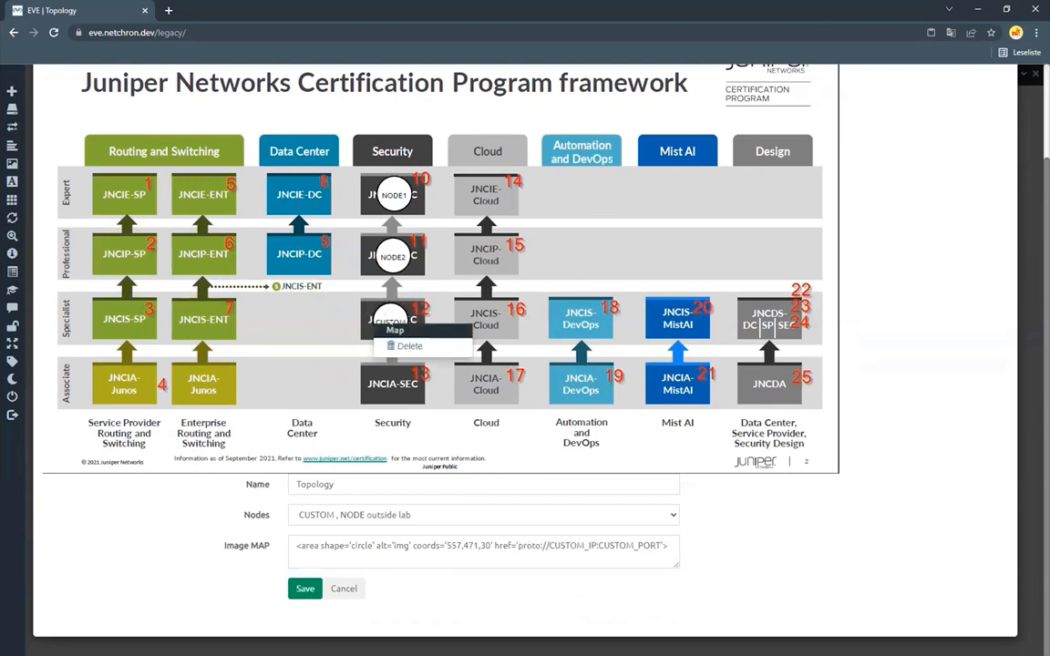
{"action": "left_click", "coordinate": [406, 347]}
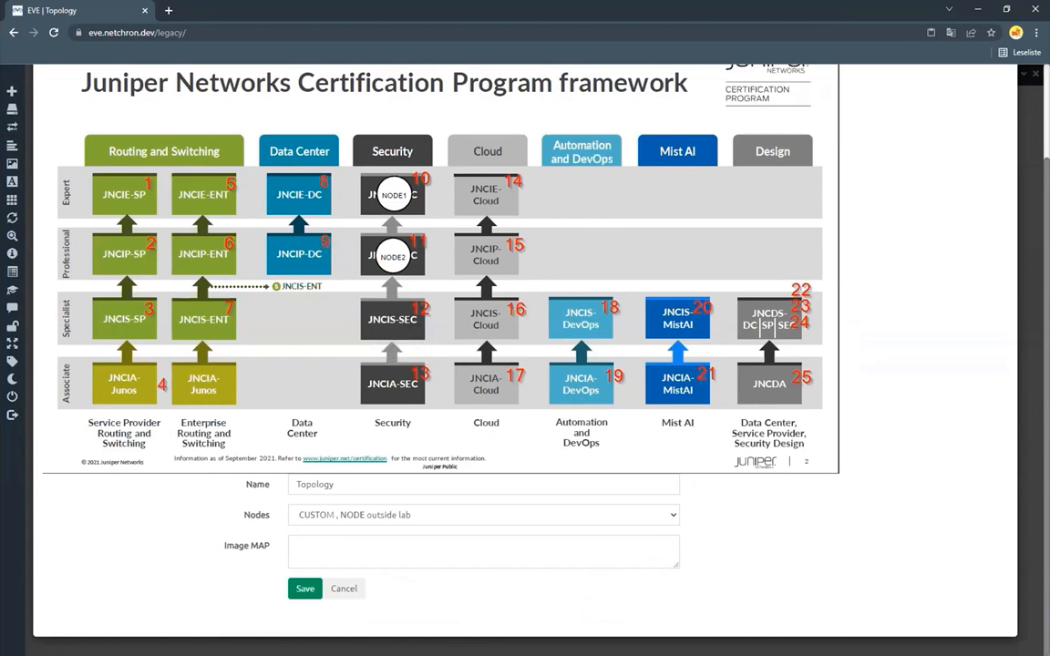
Save the logical map and open the vSRX3-01 and vSRX3-02 consoles from their mapped boxes
{"action": "left_click", "coordinate": [305, 591]}
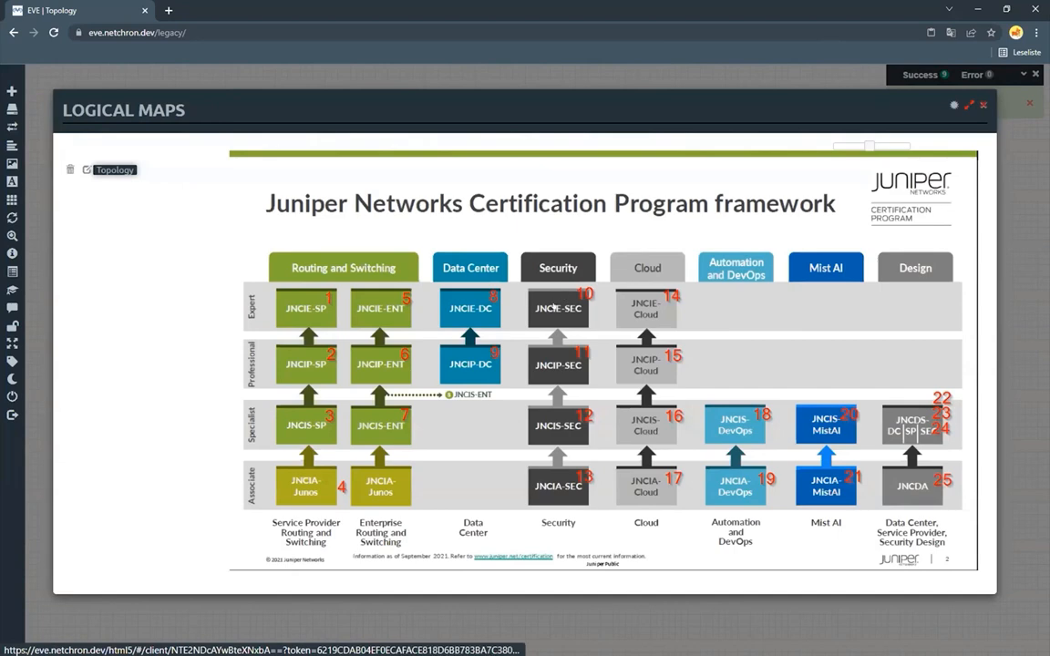
{"action": "left_click", "coordinate": [553, 307]}
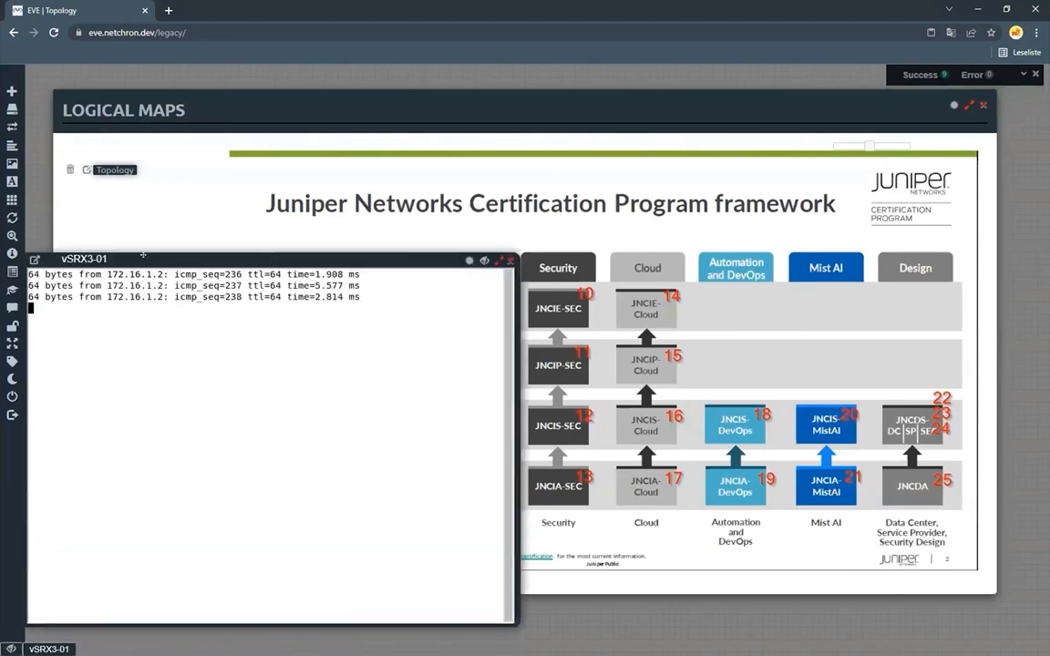
{"action": "left_click", "coordinate": [558, 363]}
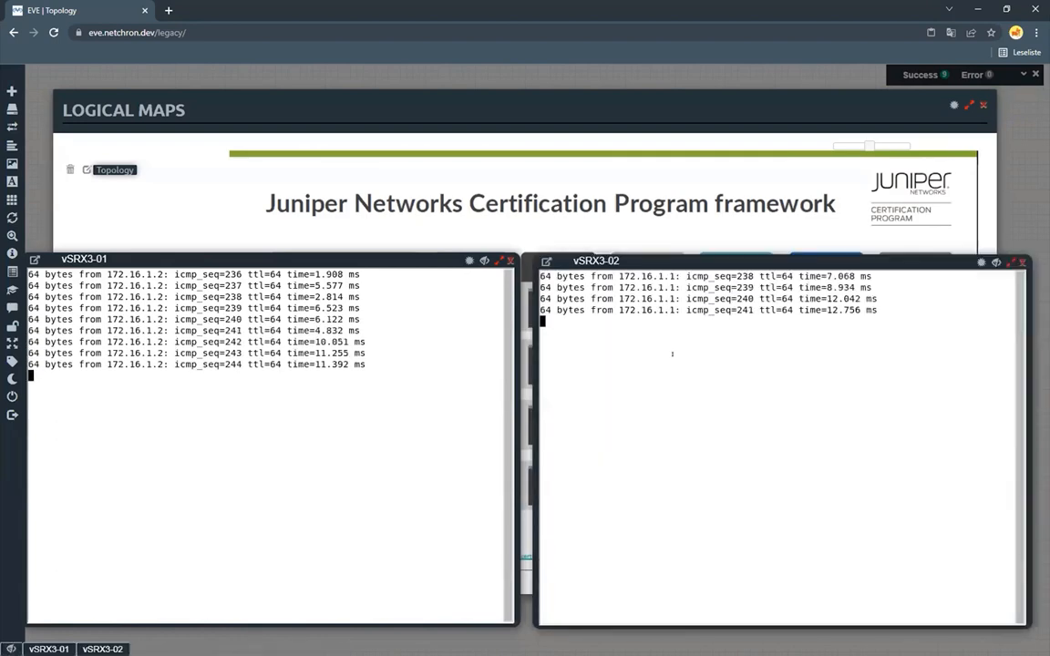
Stop the running pings in both consoles and close the vSRX3-01 console
{"action": "key", "text": "ctrl+c"}
{"action": "key", "text": "ctrl+c"}
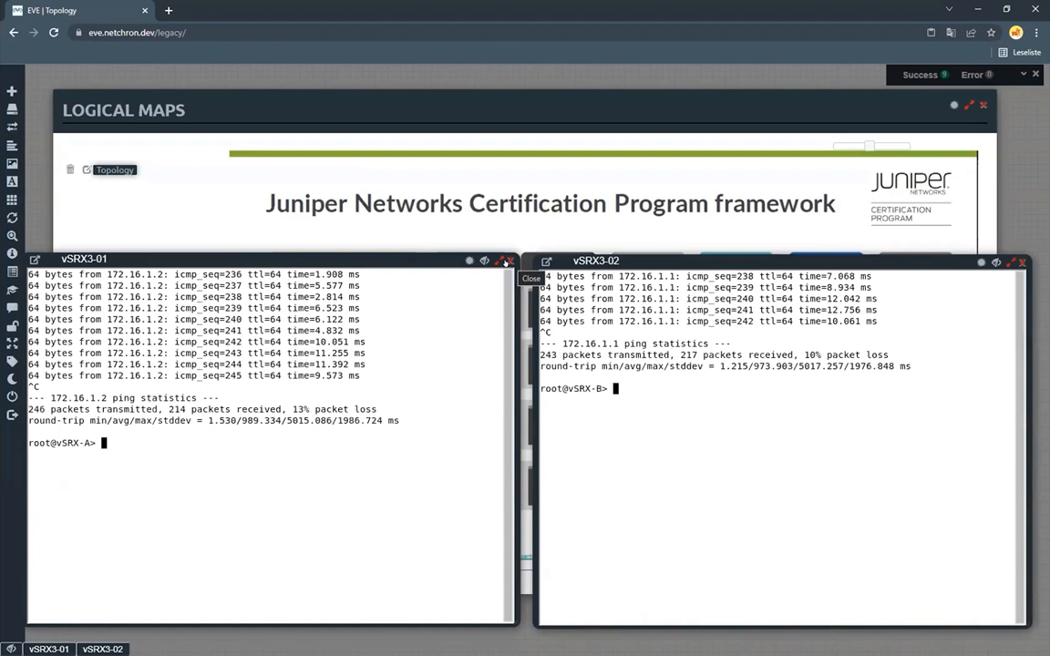
{"action": "left_click", "coordinate": [510, 261]}
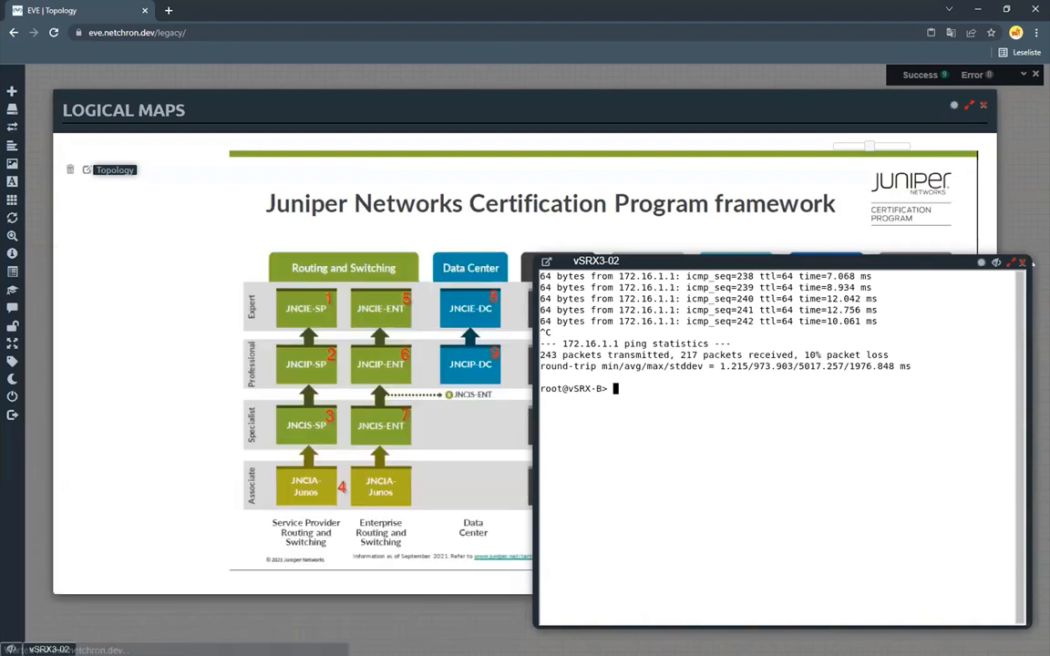
Close the vSRX3-02 console and the logical map to return to the lab topology
{"action": "left_click", "coordinate": [1021, 264]}
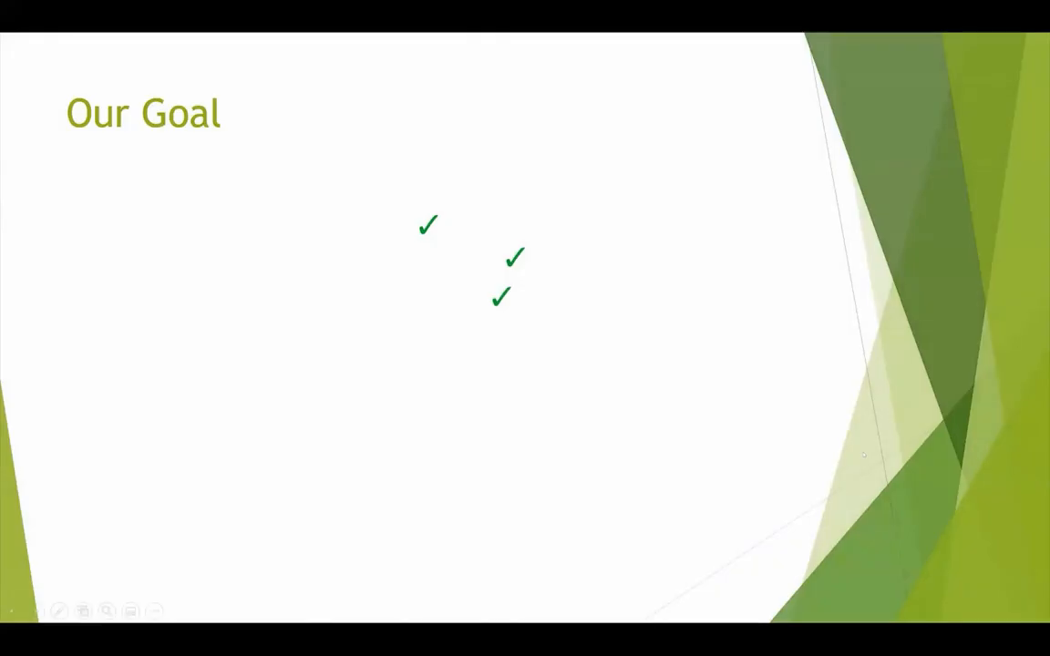
{"action": "left_click", "coordinate": [863, 453]}
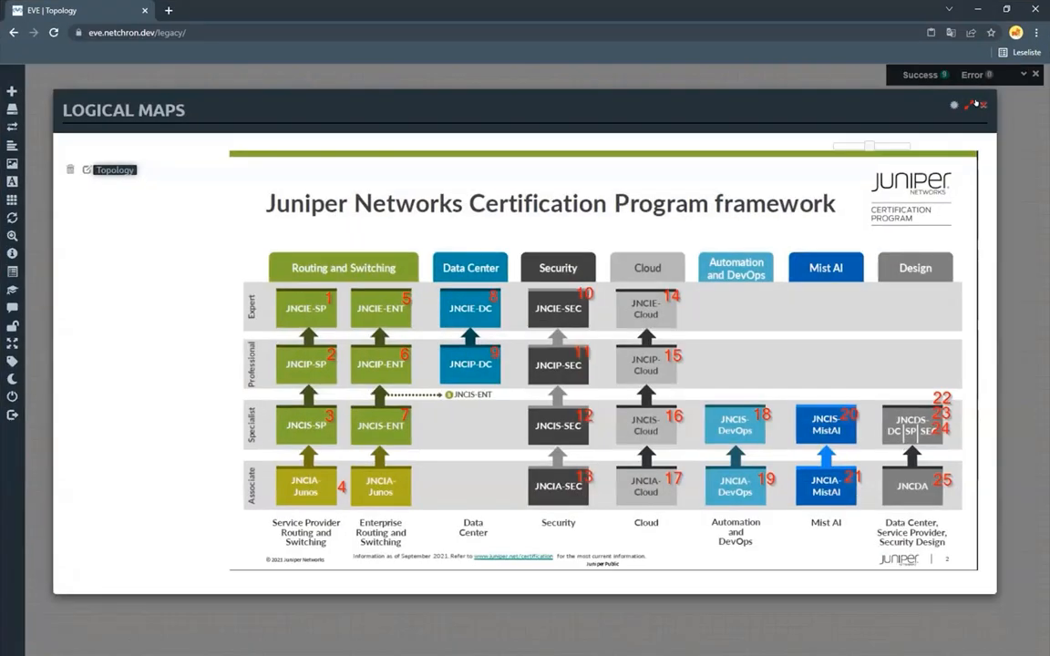
{"action": "left_click", "coordinate": [981, 105]}
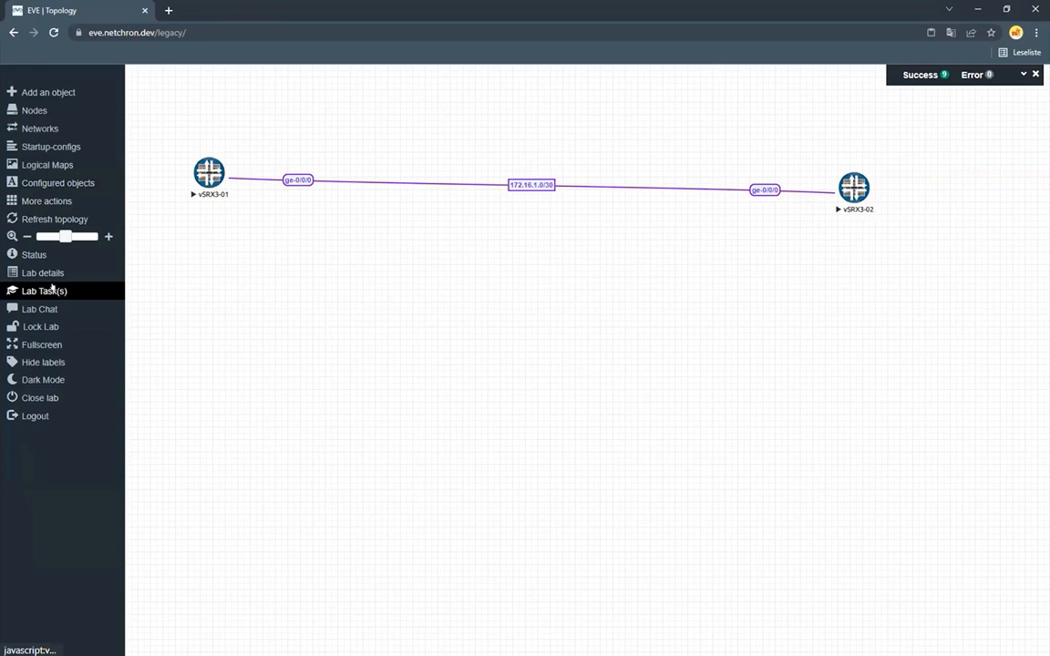
Create a new lab task named Cert02 in the lab's task management
{"action": "left_click", "coordinate": [52, 288]}
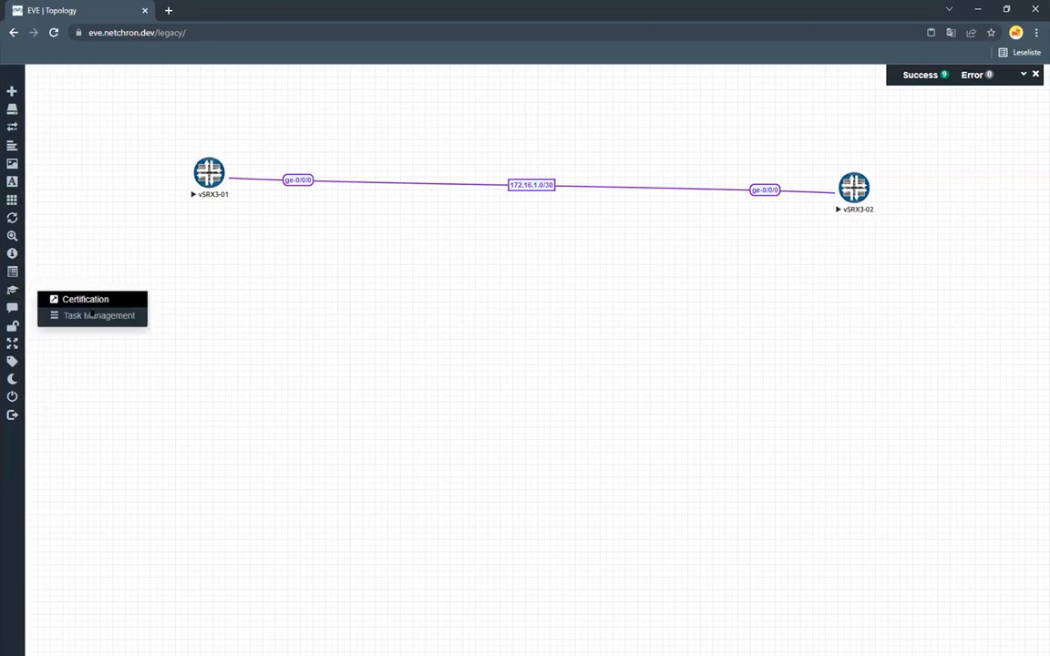
{"action": "left_click", "coordinate": [90, 314]}
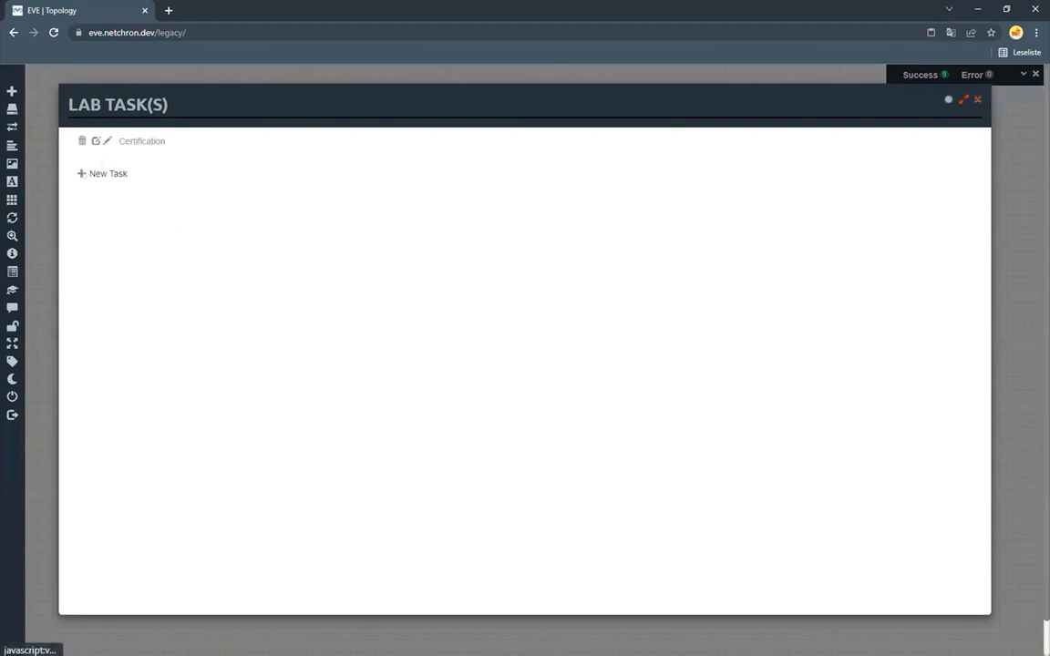
{"action": "left_click", "coordinate": [80, 173]}
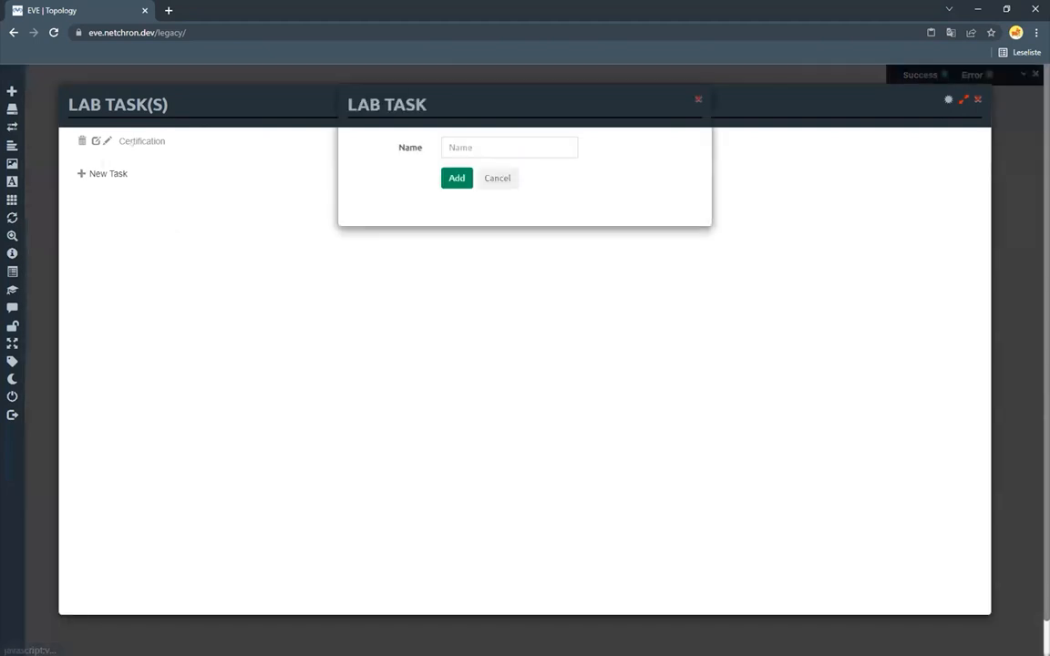
{"action": "left_click", "coordinate": [473, 146]}
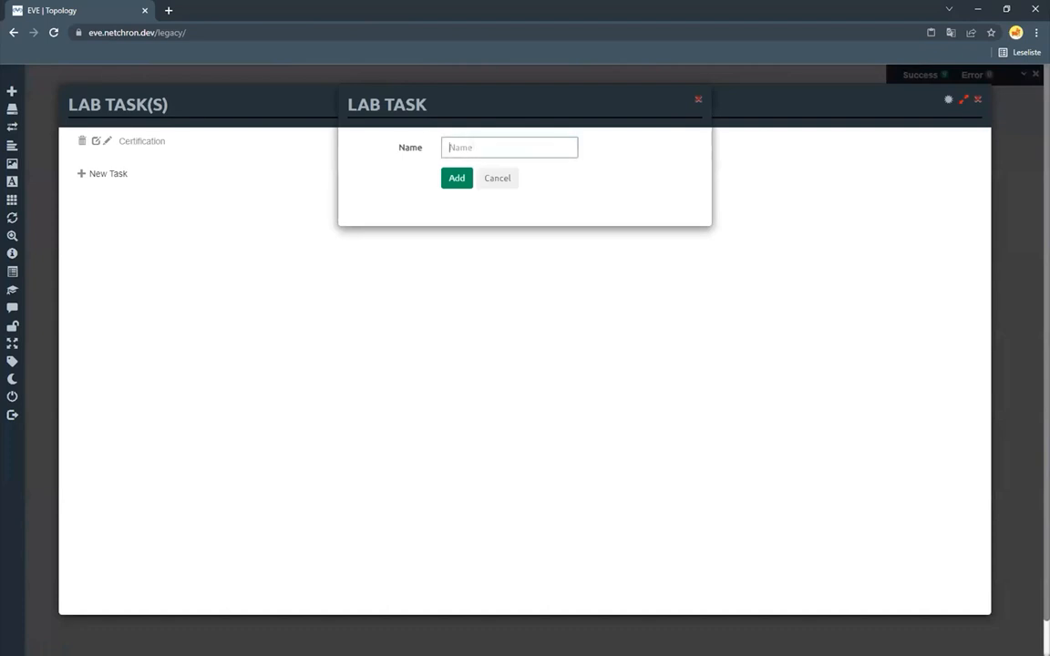
{"action": "type", "text": "Cert02"}
{"action": "key", "text": "Return"}
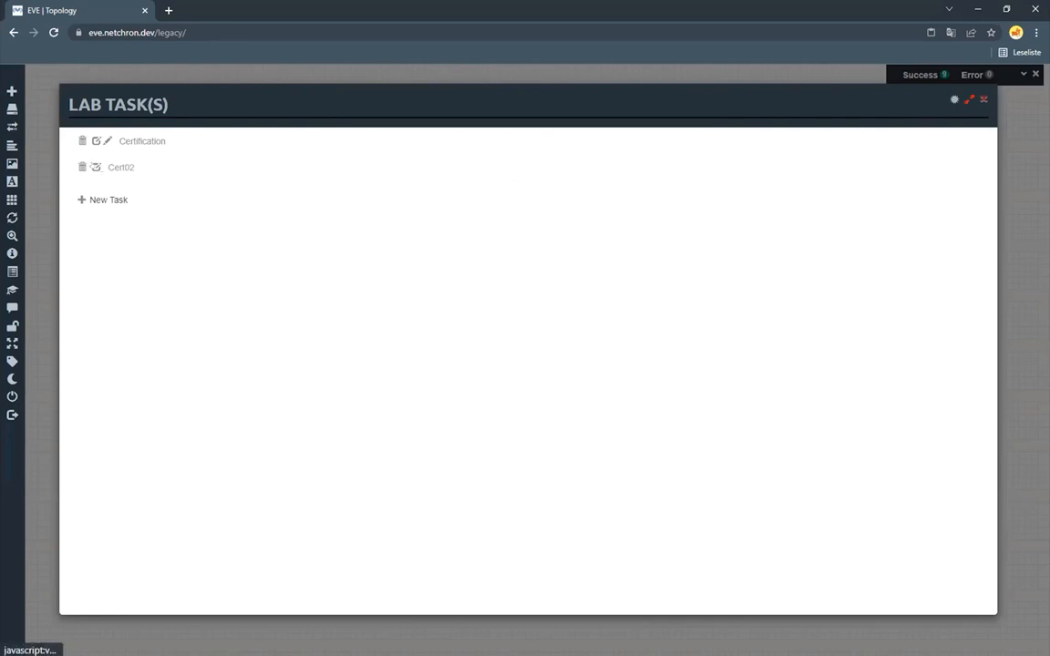
Import certification-paths-by-credential.pdf from the Desktop as the content of the Cert02 task and save the task
{"action": "left_click", "coordinate": [123, 168]}
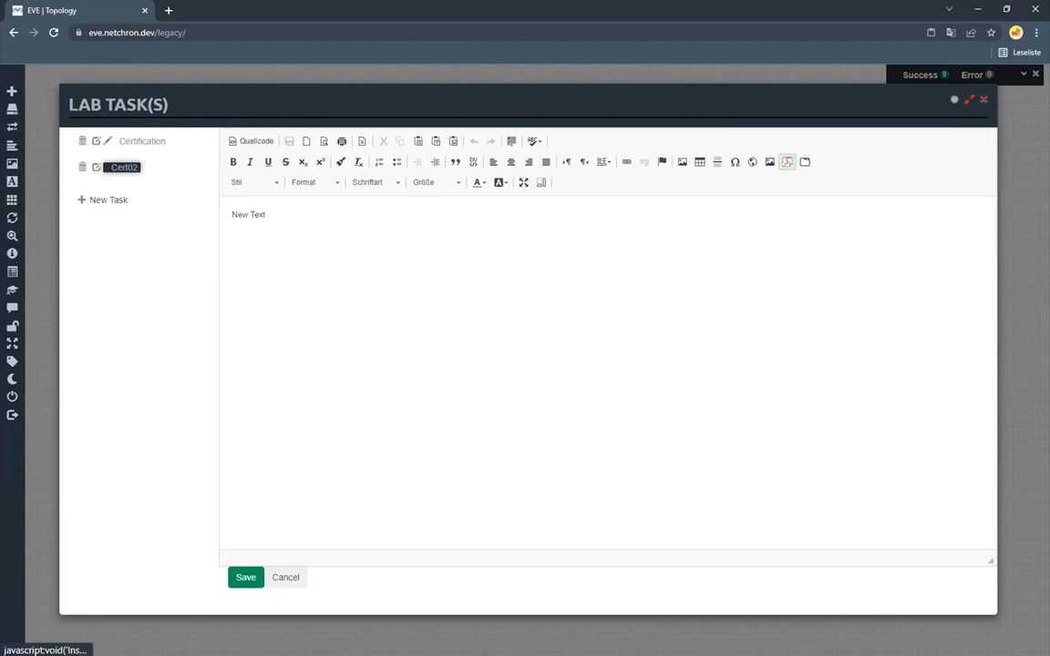
{"action": "left_click", "coordinate": [786, 161]}
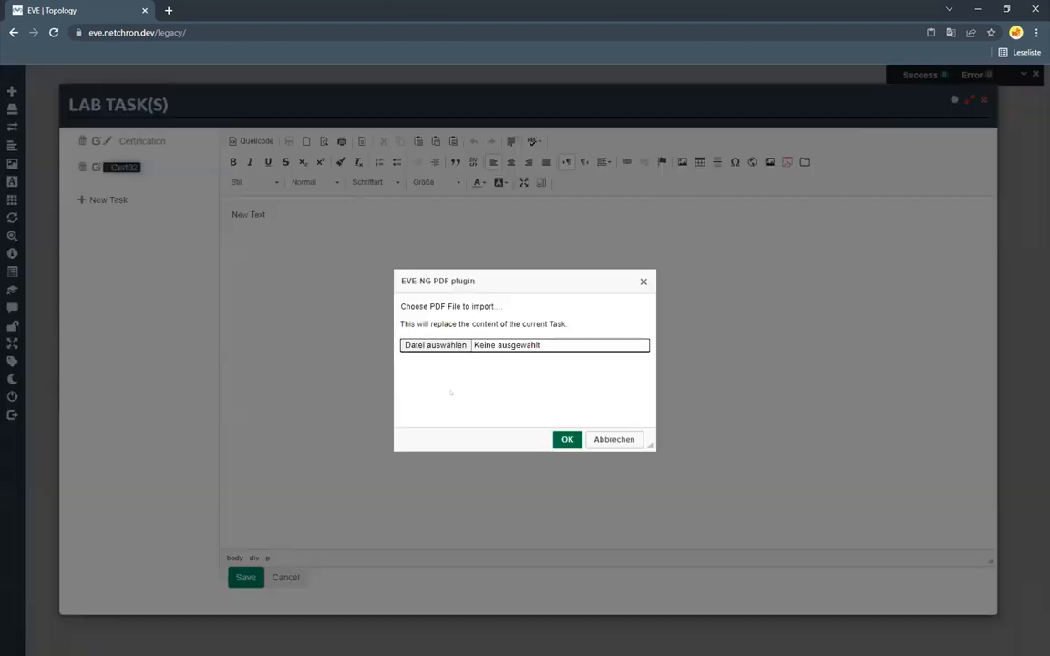
{"action": "left_click", "coordinate": [437, 345]}
{"action": "left_click", "coordinate": [355, 116]}
{"action": "left_click", "coordinate": [421, 117]}
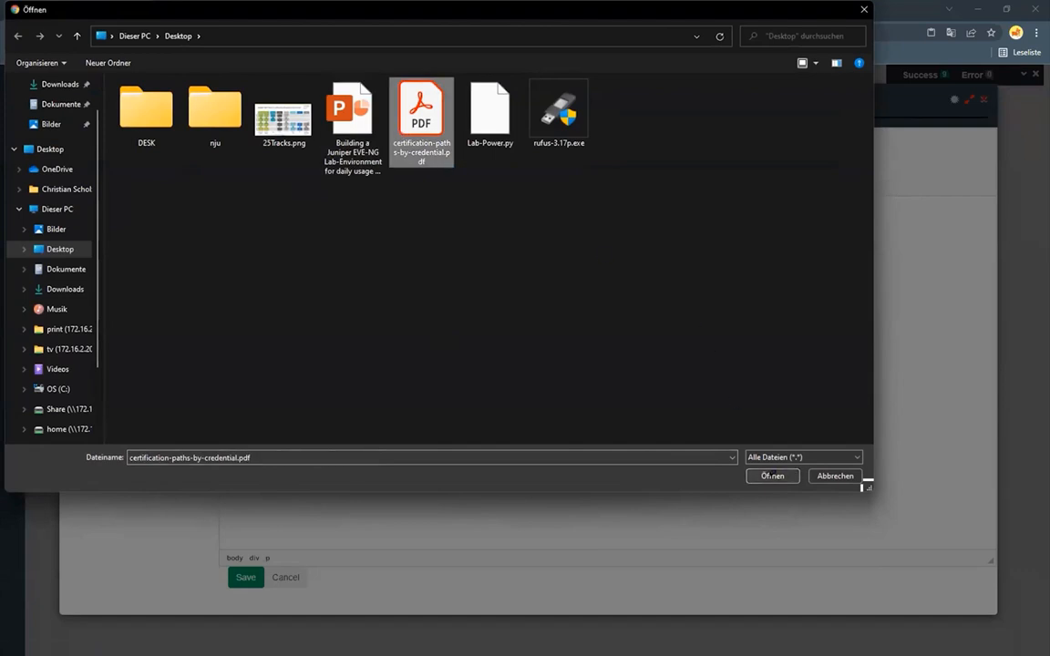
{"action": "left_click", "coordinate": [772, 476]}
{"action": "left_click", "coordinate": [567, 438]}
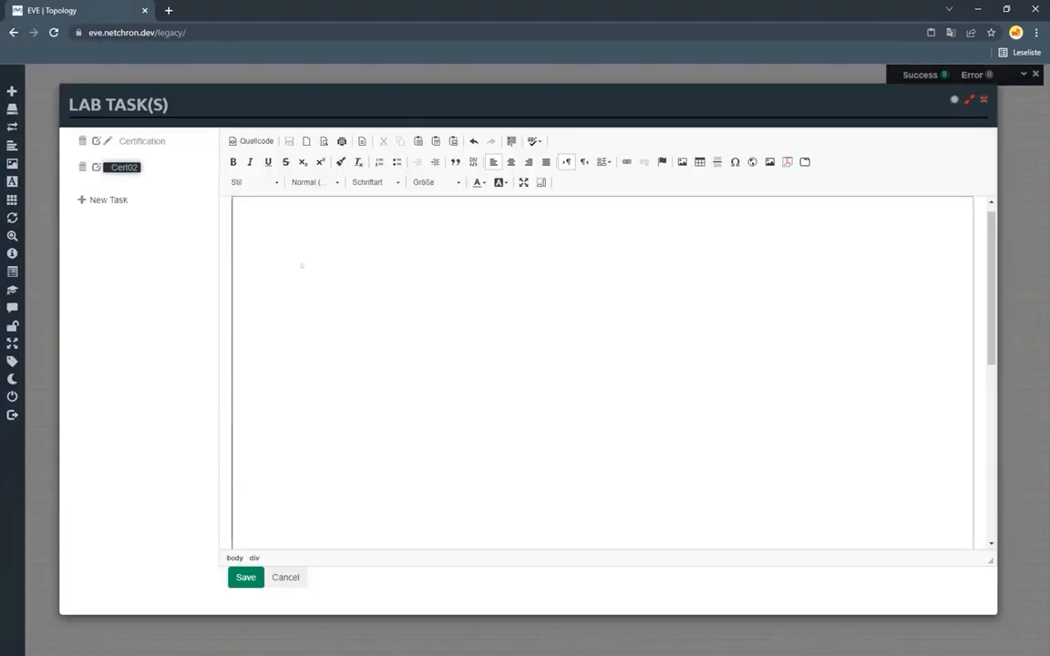
{"action": "left_click", "coordinate": [246, 578]}
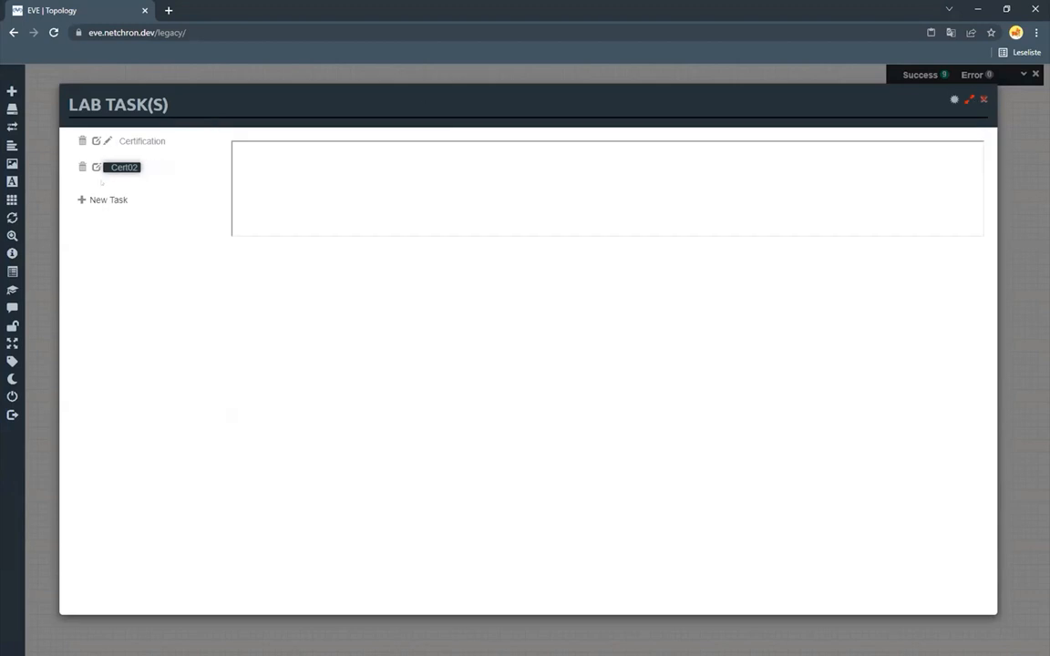
Reload the Cert02 task and look through the imported PDF, including the Certification Program framework page
{"action": "left_click", "coordinate": [124, 168]}
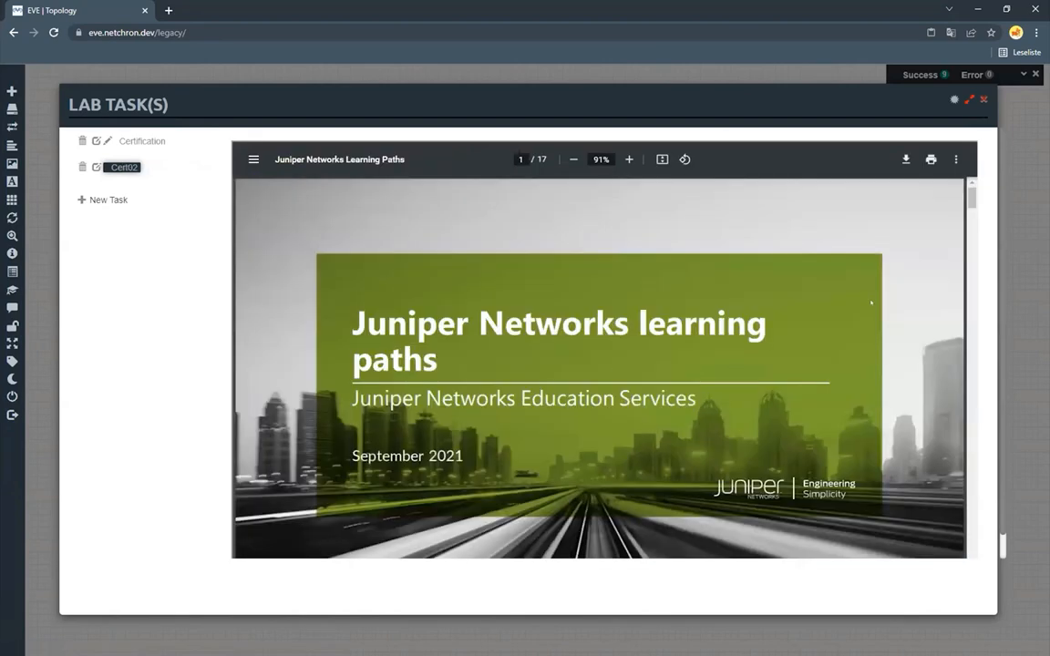
{"action": "scroll", "coordinate": [598, 364], "scroll_direction": "down", "scroll_amount": 10}
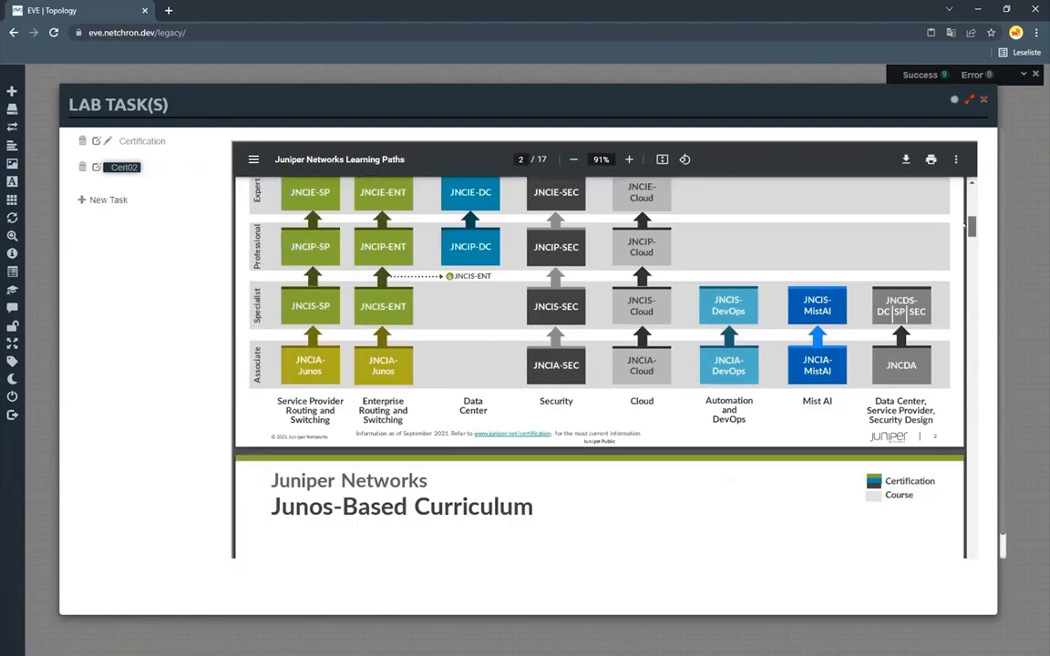
{"action": "scroll", "coordinate": [944, 234], "scroll_direction": "down", "scroll_amount": 10}
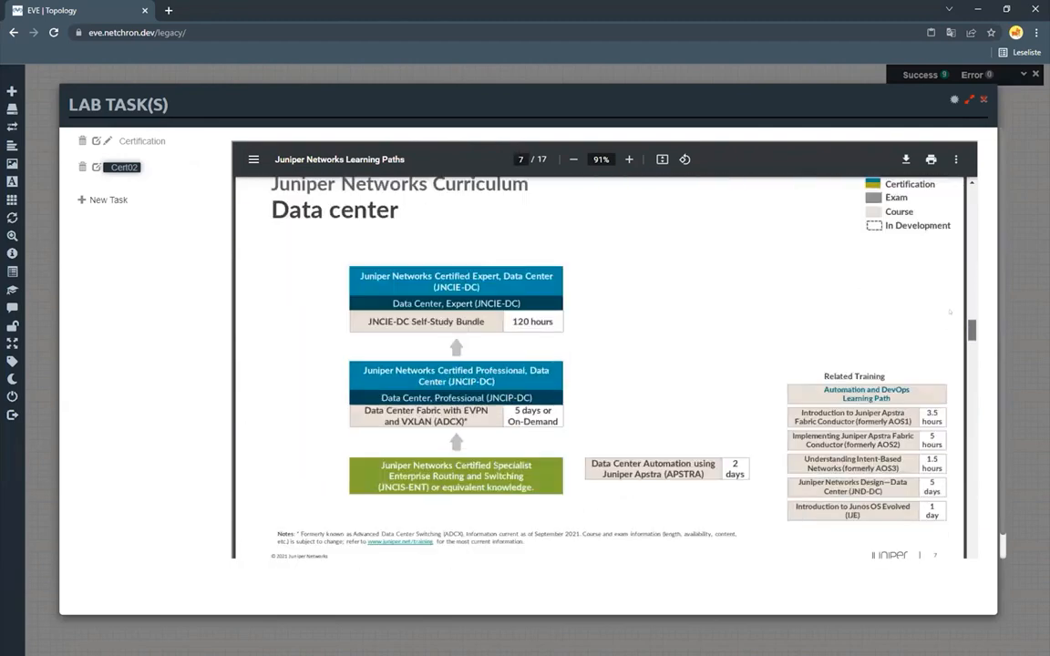
{"action": "scroll", "coordinate": [944, 235], "scroll_direction": "up", "scroll_amount": 8}
{"action": "scroll", "coordinate": [943, 234], "scroll_direction": "up", "scroll_amount": 6}
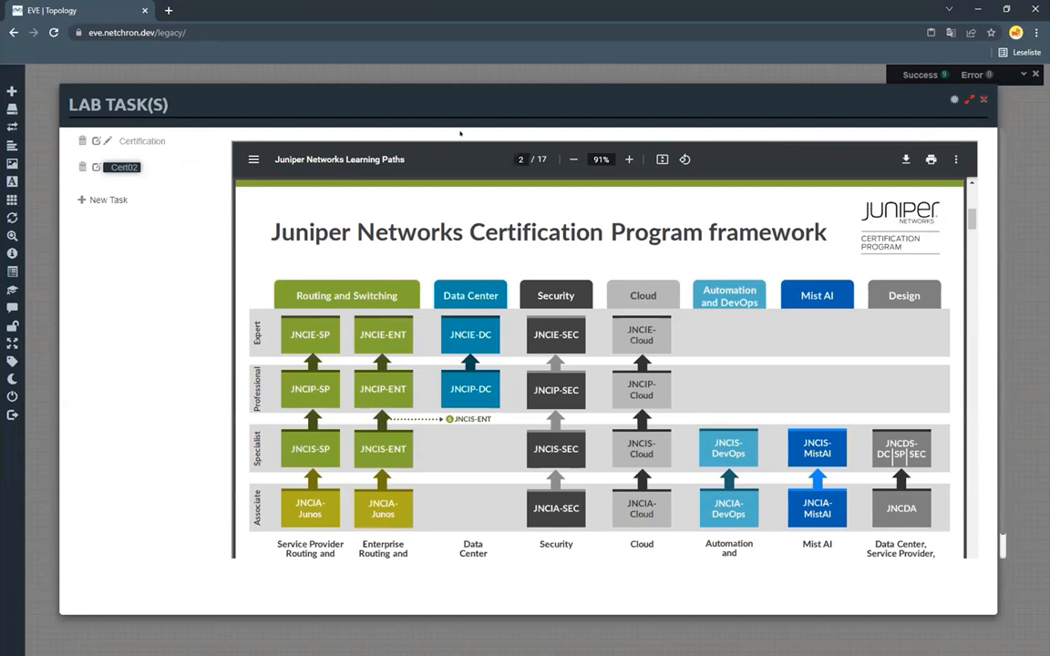
{"action": "left_click", "coordinate": [95, 167]}
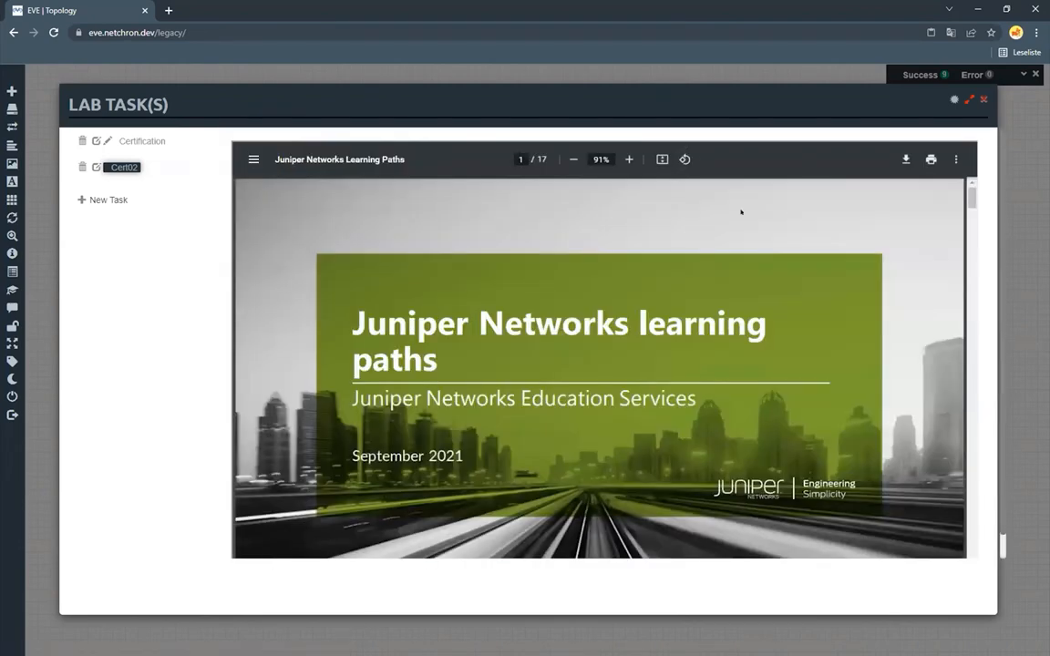
{"action": "scroll", "coordinate": [875, 191], "scroll_direction": "down", "scroll_amount": 1}
{"action": "left_click", "coordinate": [797, 78]}
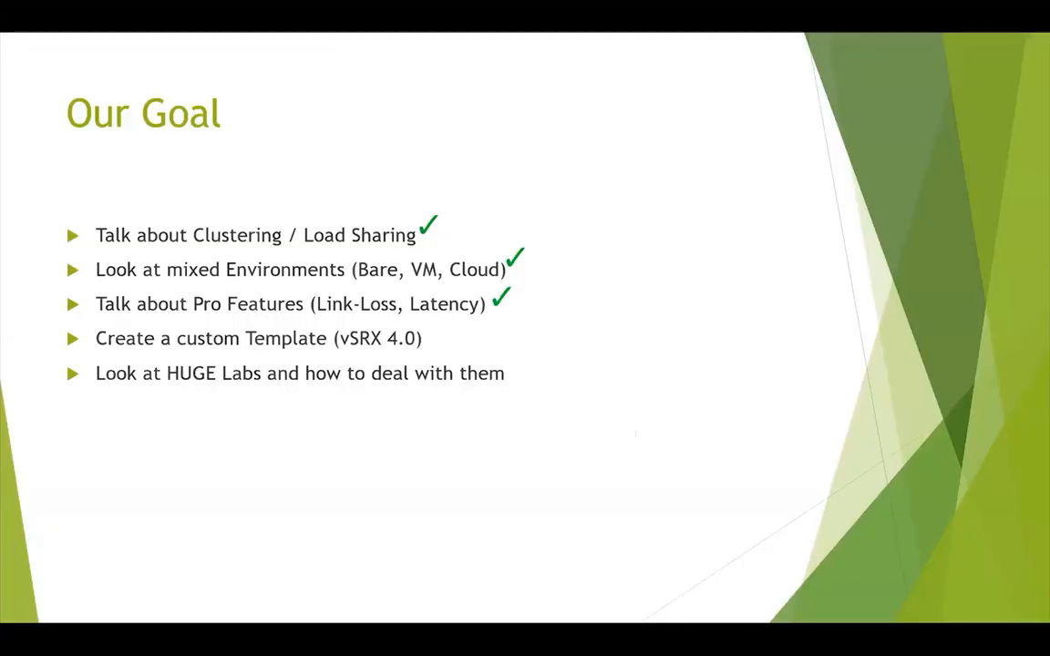